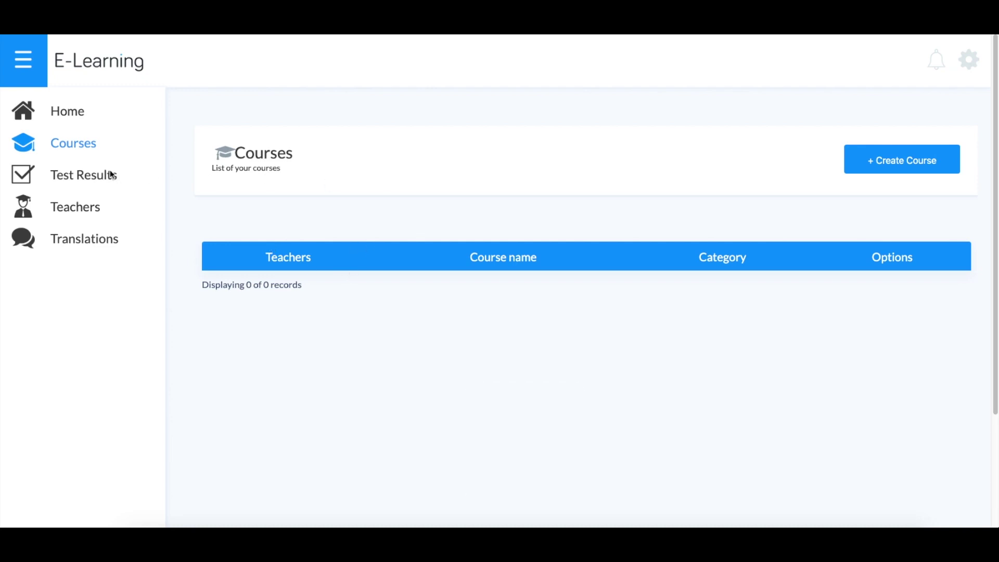
Step: Start a new course from the home dashboard and set its category to Test
{"action": "left_click", "coordinate": [76, 114]}
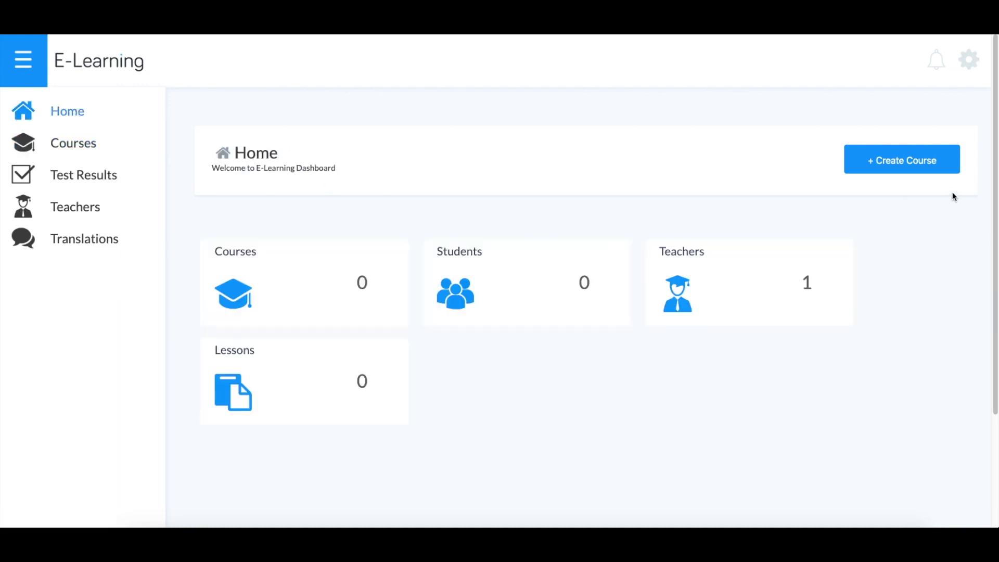
{"action": "left_click", "coordinate": [922, 167]}
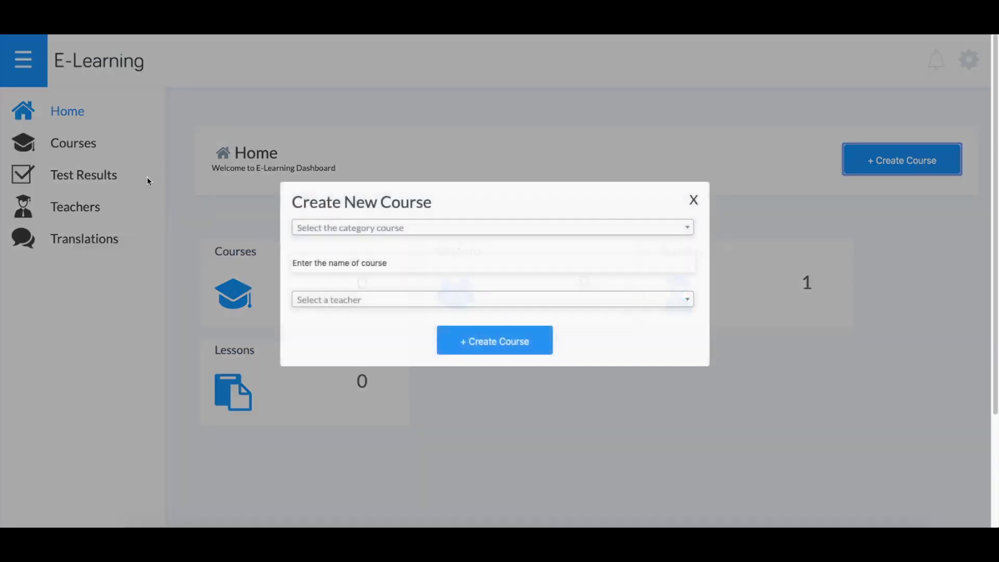
{"action": "left_click", "coordinate": [350, 226]}
{"action": "left_click", "coordinate": [361, 260]}
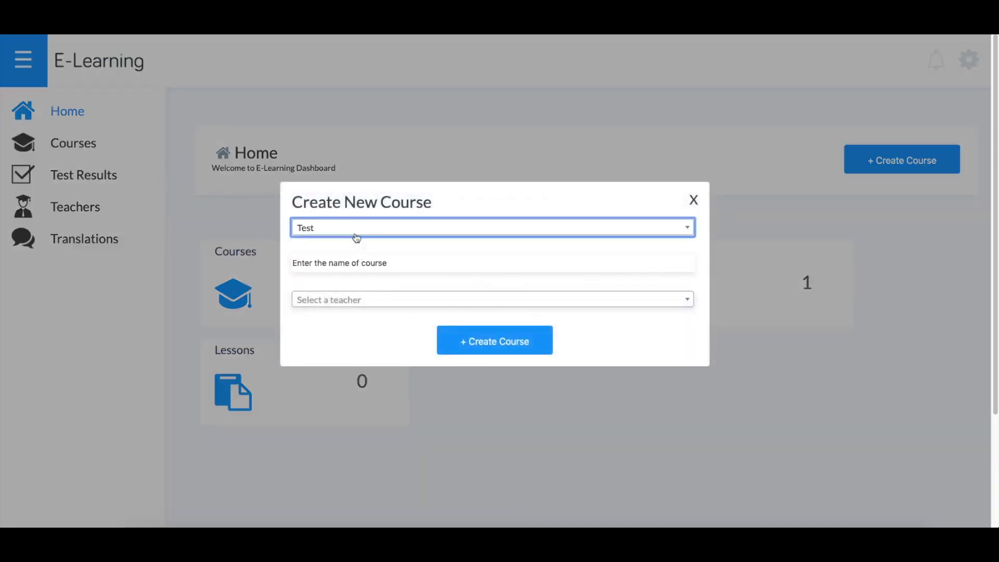
{"action": "left_click", "coordinate": [356, 230]}
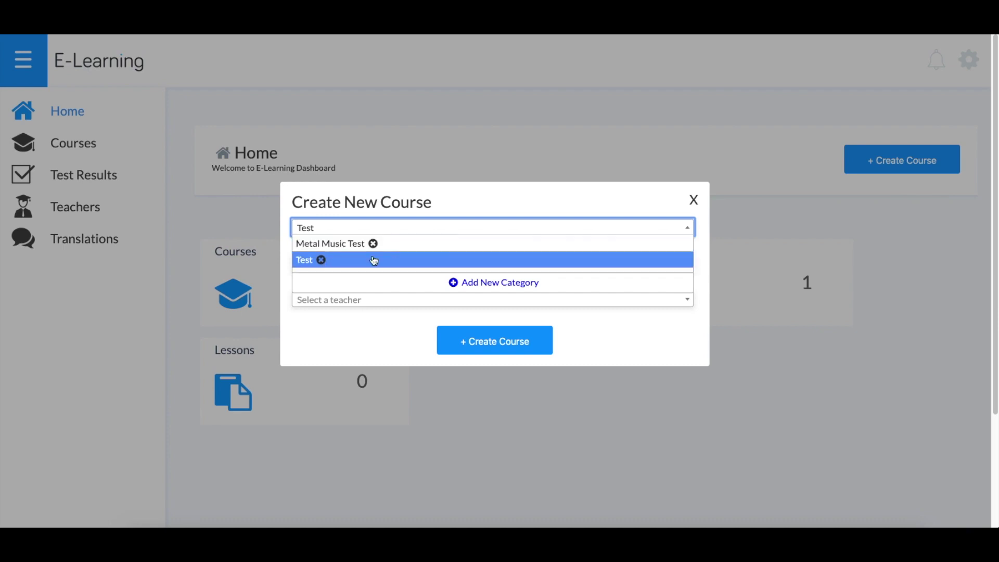
{"action": "left_click", "coordinate": [422, 261]}
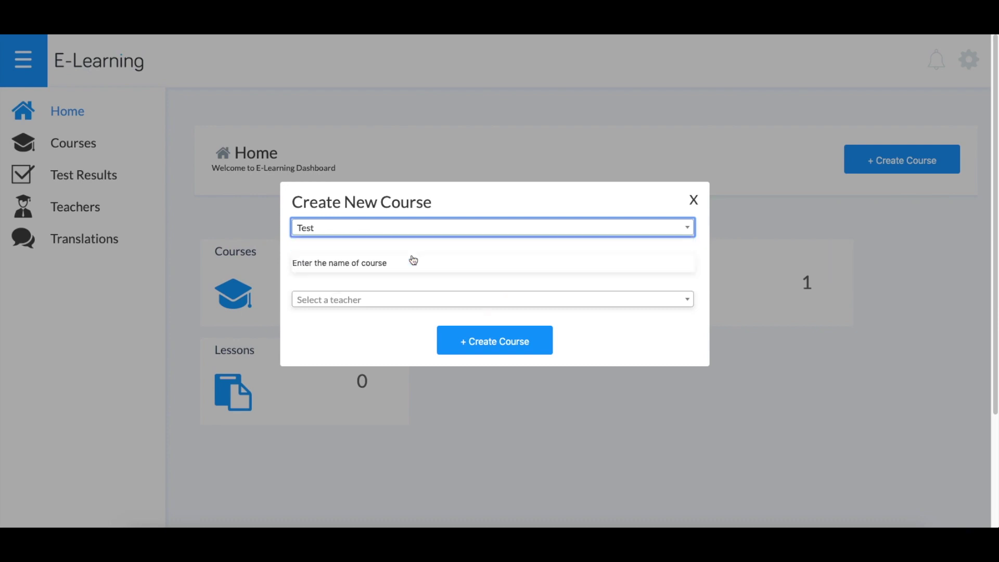
Step: Name the course 123456789, assign the existing teacher, and create it
{"action": "left_click", "coordinate": [356, 265]}
{"action": "type", "text": "123456789"}
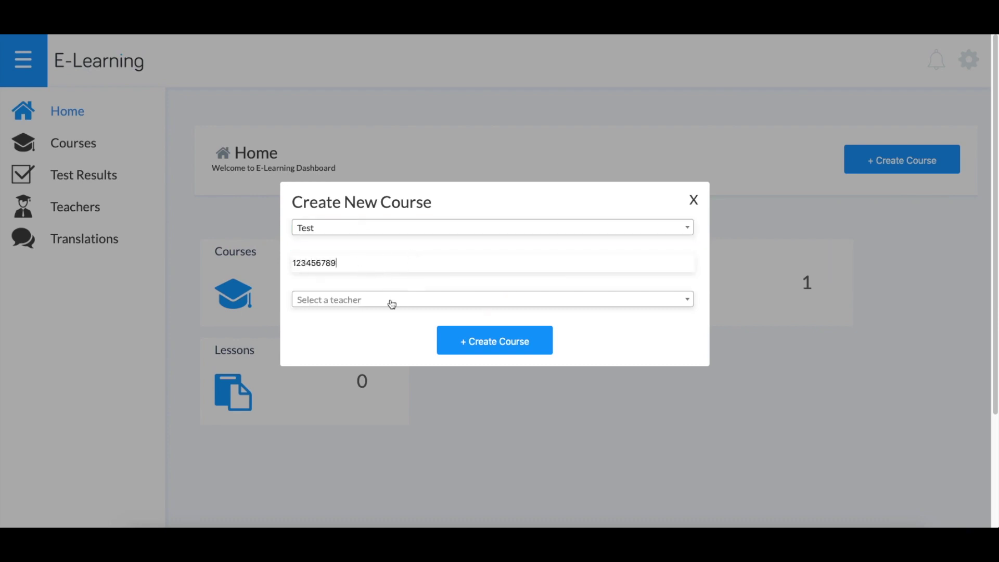
{"action": "left_click", "coordinate": [391, 305]}
{"action": "left_click", "coordinate": [391, 311]}
{"action": "left_click", "coordinate": [481, 342]}
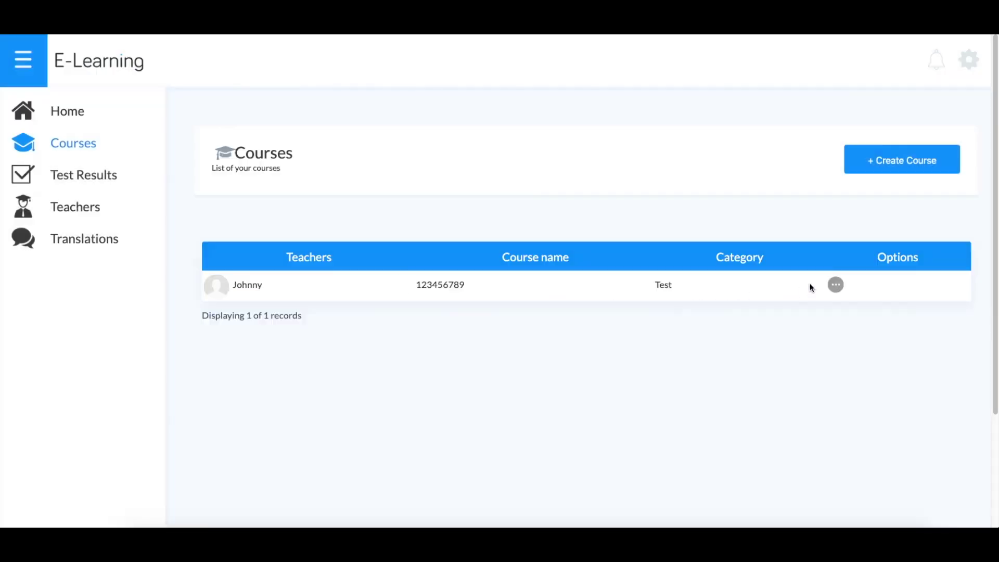
{"action": "left_click", "coordinate": [836, 286]}
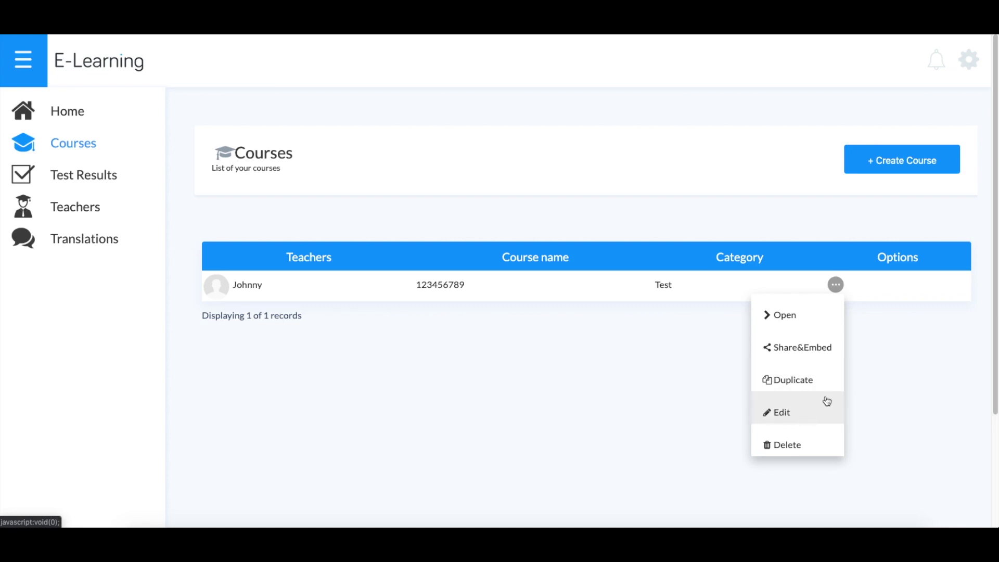
Step: Open course 123456789 in edit mode and scroll through its Information tab
{"action": "left_click", "coordinate": [786, 410]}
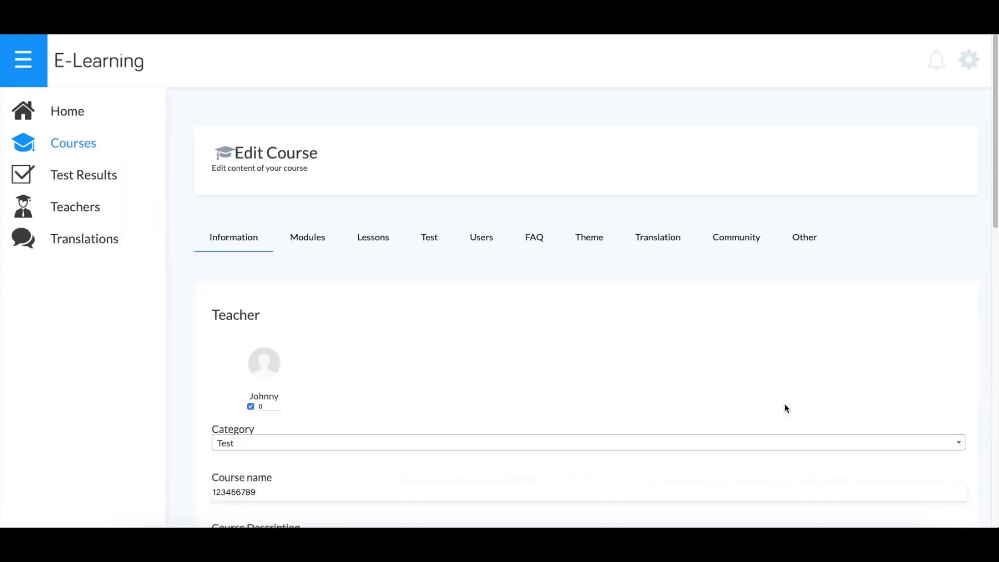
{"action": "scroll", "coordinate": [261, 315], "scroll_direction": "down", "scroll_amount": 2}
{"action": "scroll", "coordinate": [287, 314], "scroll_direction": "down", "scroll_amount": 12}
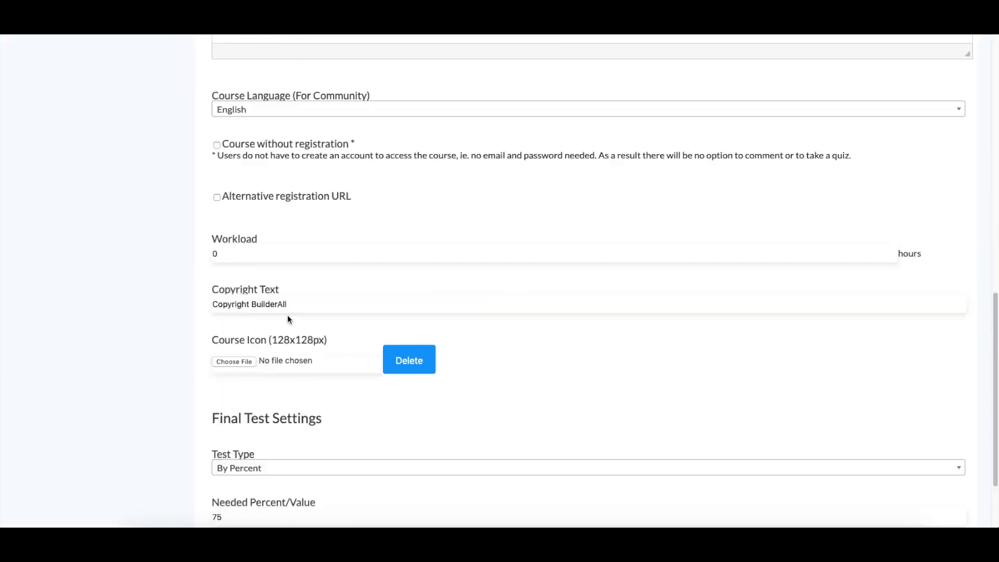
{"action": "scroll", "coordinate": [271, 314], "scroll_direction": "up", "scroll_amount": 12}
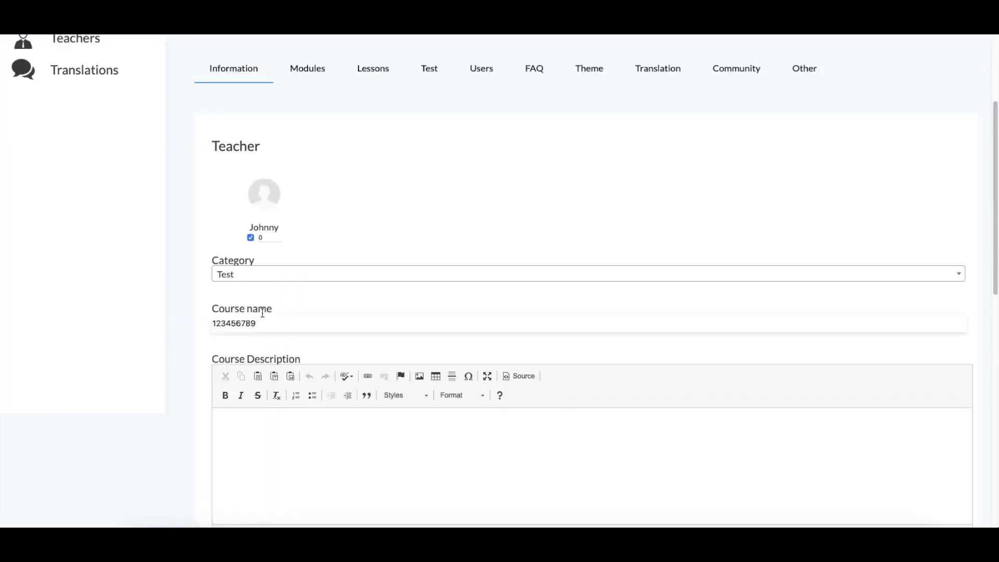
{"action": "scroll", "coordinate": [290, 334], "scroll_direction": "down", "scroll_amount": 5}
{"action": "scroll", "coordinate": [281, 336], "scroll_direction": "down", "scroll_amount": 5}
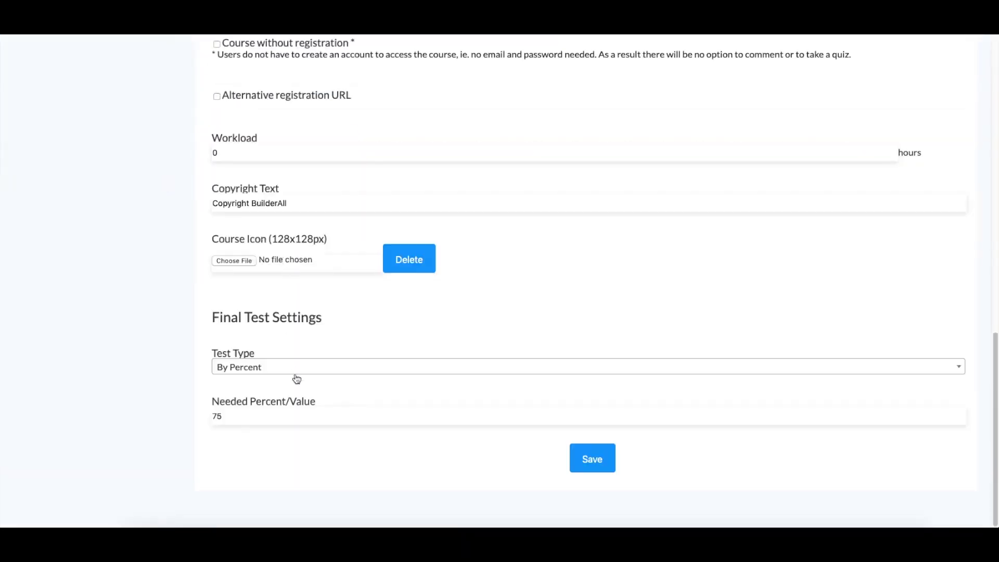
{"action": "scroll", "coordinate": [281, 265], "scroll_direction": "up", "scroll_amount": 6}
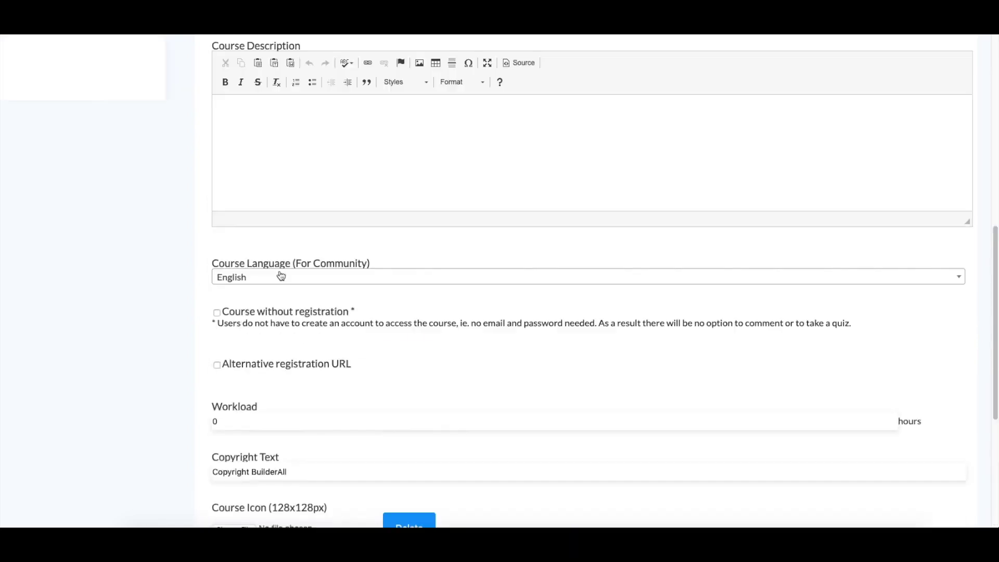
{"action": "scroll", "coordinate": [211, 254], "scroll_direction": "up", "scroll_amount": 5}
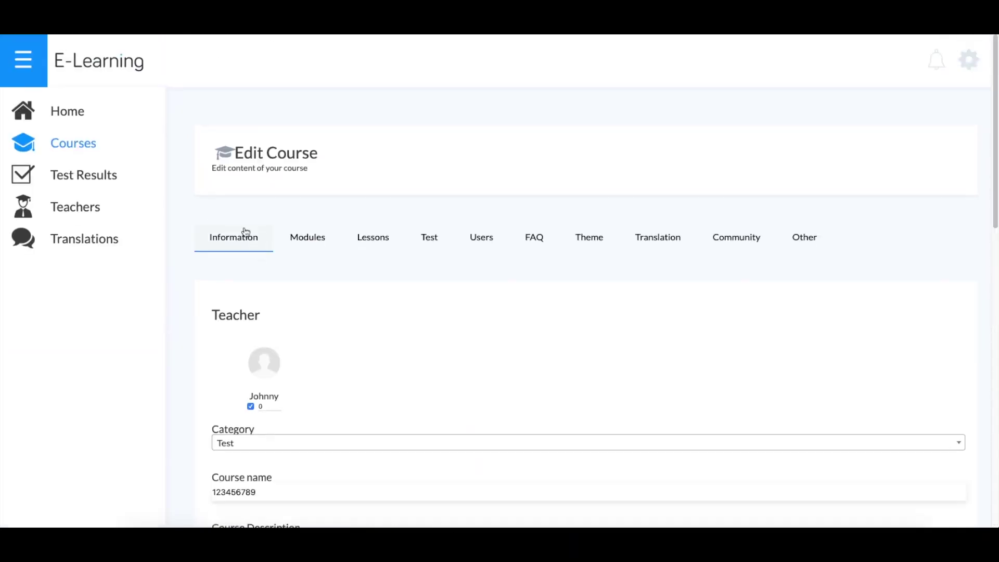
{"action": "left_click", "coordinate": [298, 236]}
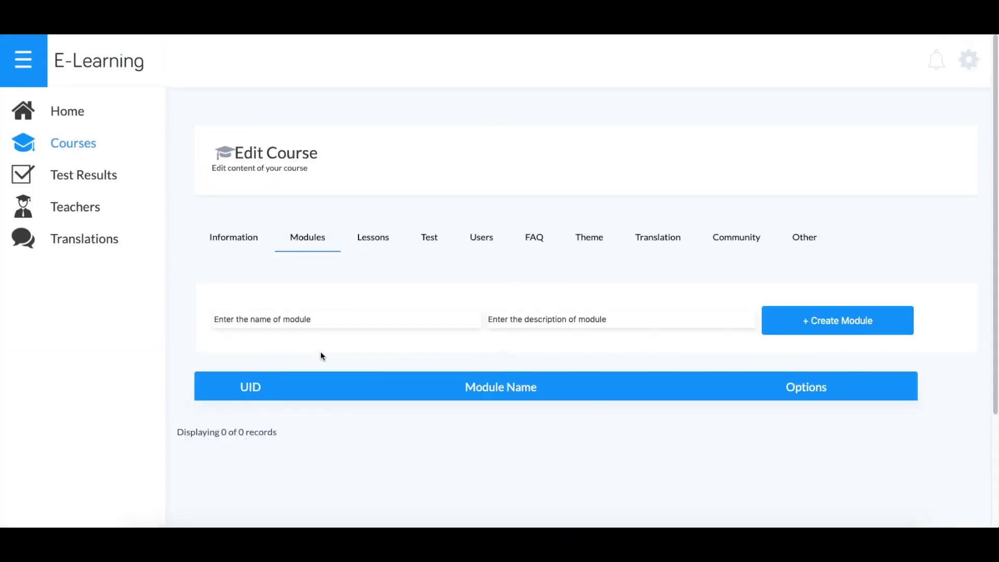
Step: Create a module named fghjk with the description 'werhjhgfd'
{"action": "left_click", "coordinate": [412, 321]}
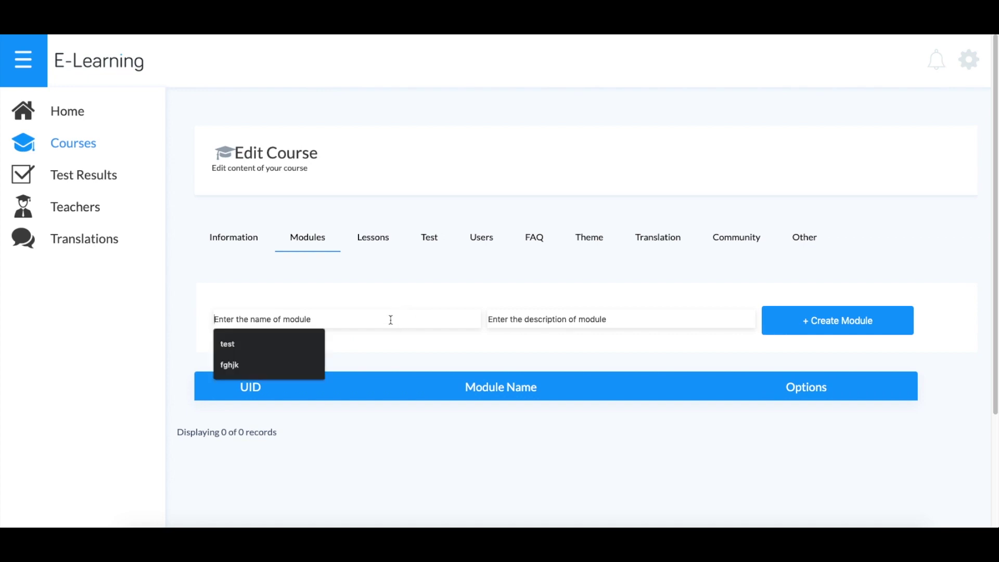
{"action": "left_click", "coordinate": [291, 365]}
{"action": "left_click", "coordinate": [493, 322]}
{"action": "type", "text": "werhjhgfd"}
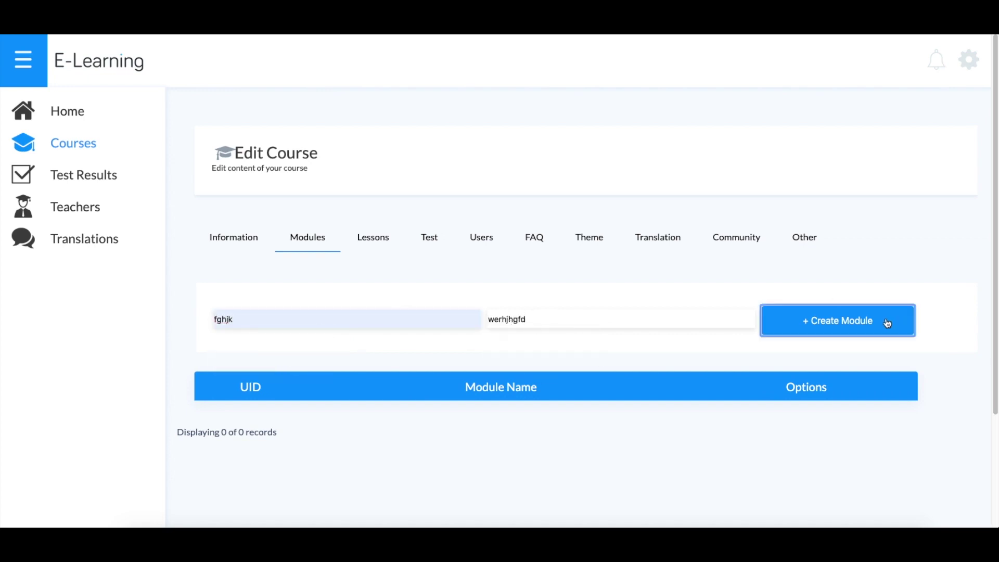
{"action": "left_click", "coordinate": [888, 324]}
{"action": "left_click", "coordinate": [675, 302]}
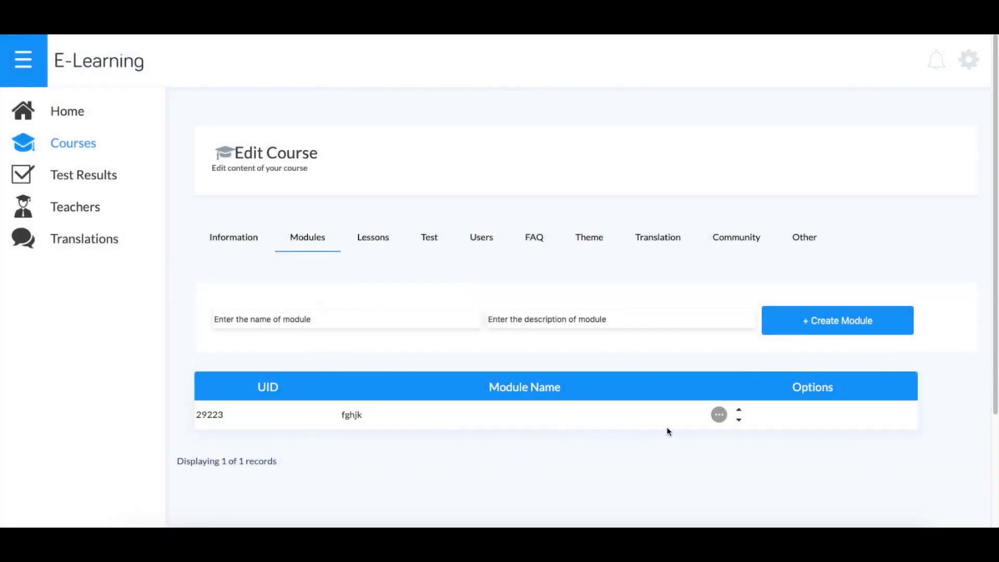
Step: Edit module fghjk to require a needed percentage of 75 and save
{"action": "left_click", "coordinate": [716, 424]}
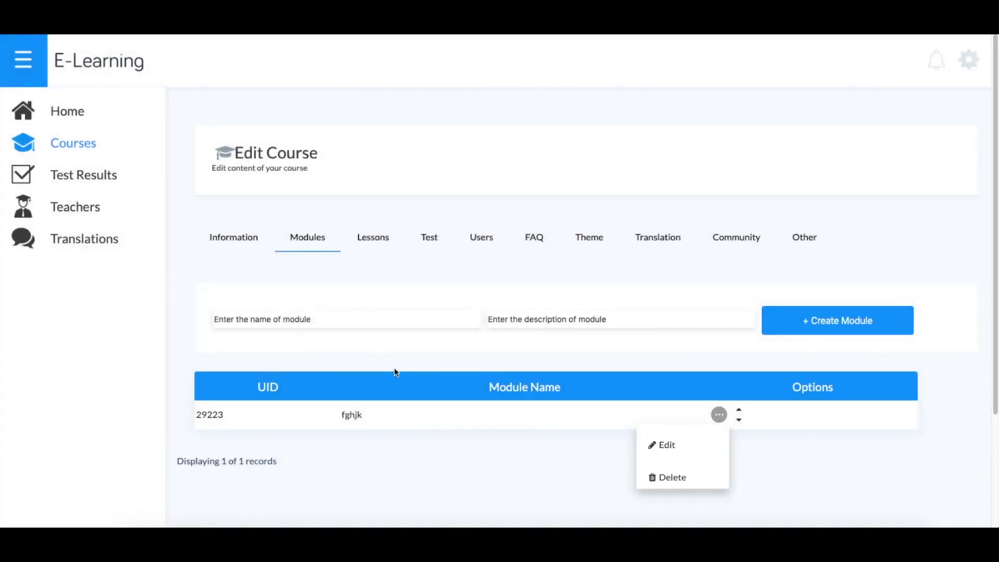
{"action": "left_click", "coordinate": [685, 446]}
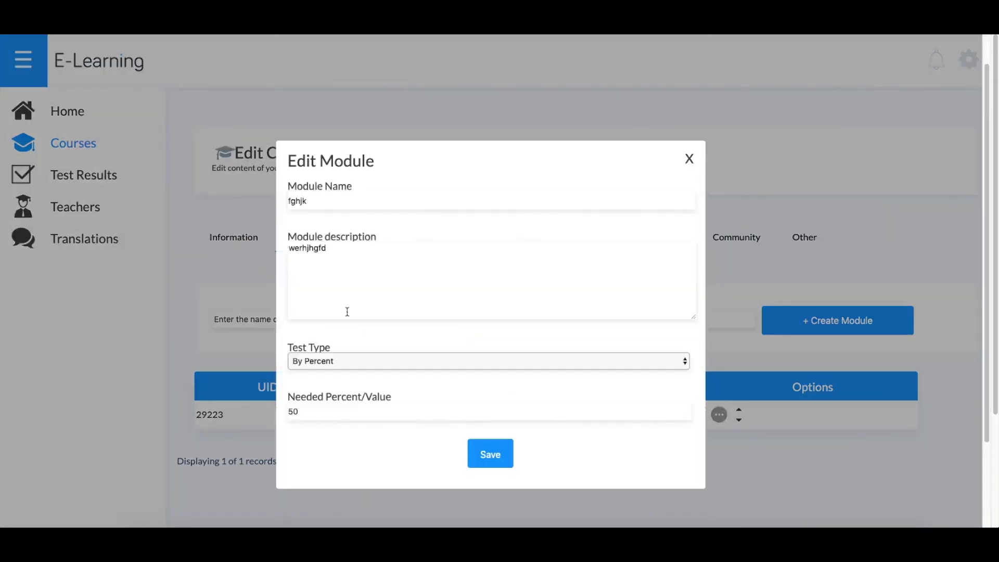
{"action": "left_click", "coordinate": [393, 412]}
{"action": "type", "text": "75"}
{"action": "left_click_drag", "start_coordinate": [406, 417], "coordinate": [270, 415]}
{"action": "type", "text": "75"}
{"action": "left_click", "coordinate": [477, 467]}
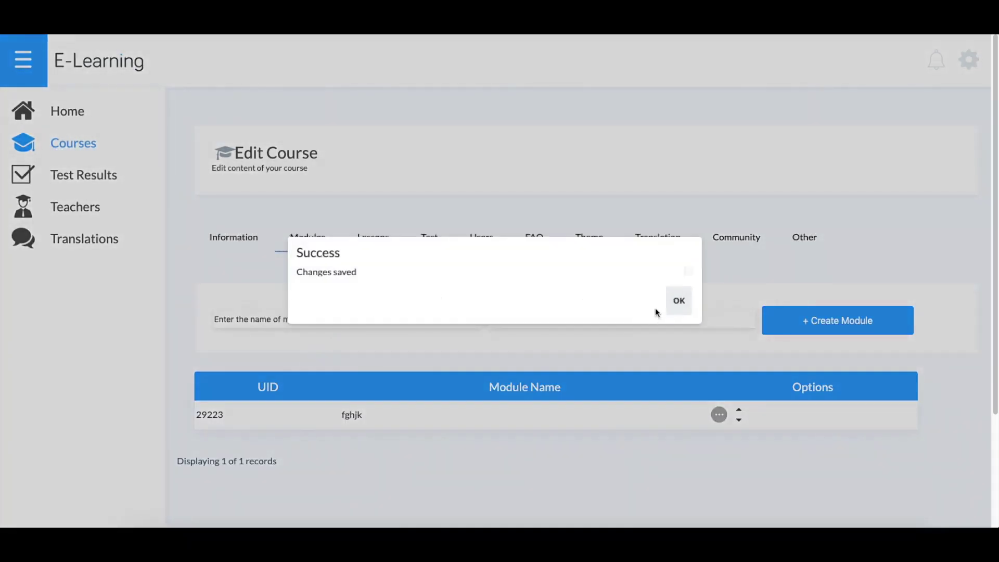
{"action": "left_click", "coordinate": [677, 301]}
Step: Add a new YouTube lesson assigned to the fghjk module and save it
{"action": "left_click", "coordinate": [377, 241]}
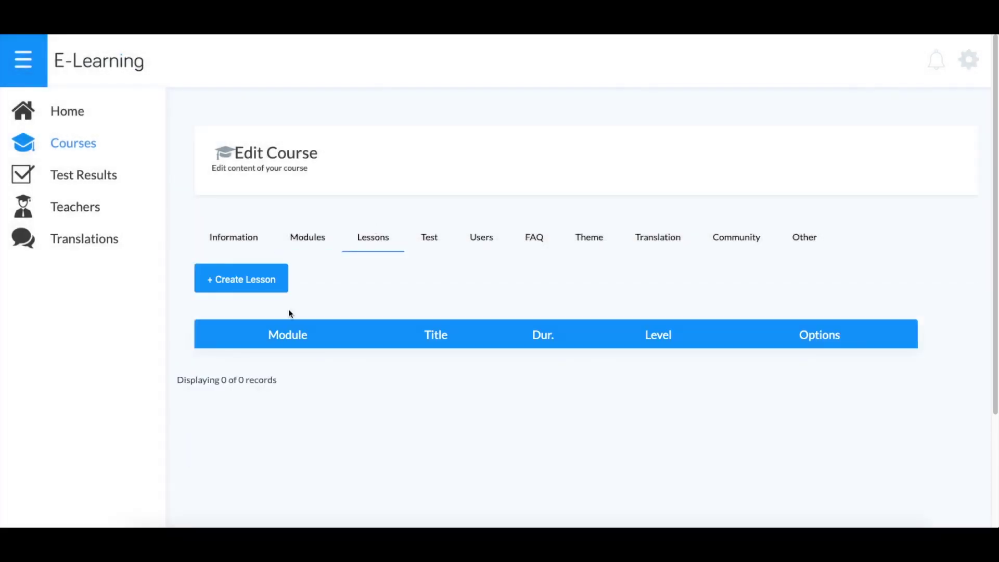
{"action": "left_click", "coordinate": [266, 283]}
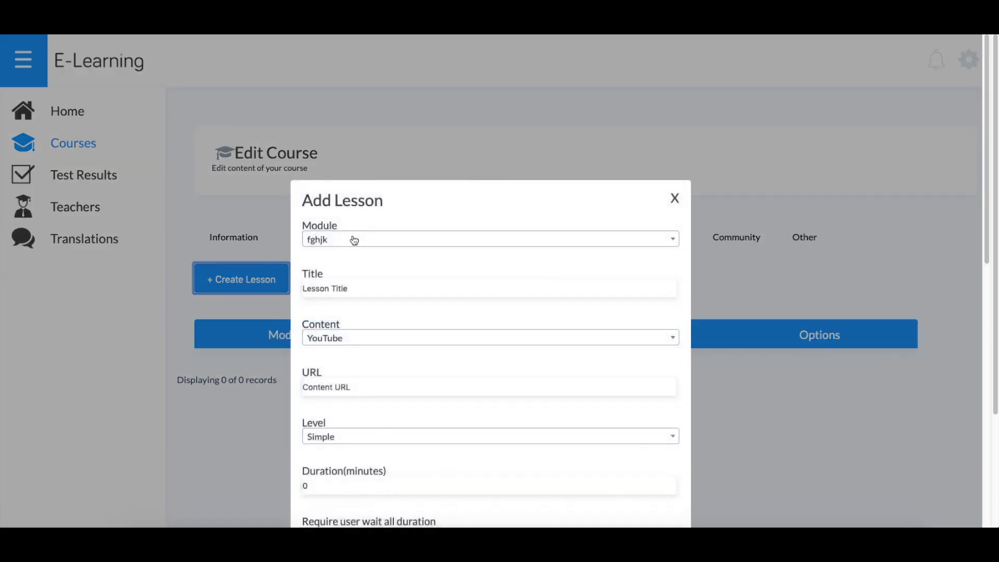
{"action": "left_click", "coordinate": [355, 239]}
{"action": "left_click", "coordinate": [338, 252]}
{"action": "scroll", "coordinate": [370, 294], "scroll_direction": "down", "scroll_amount": 2}
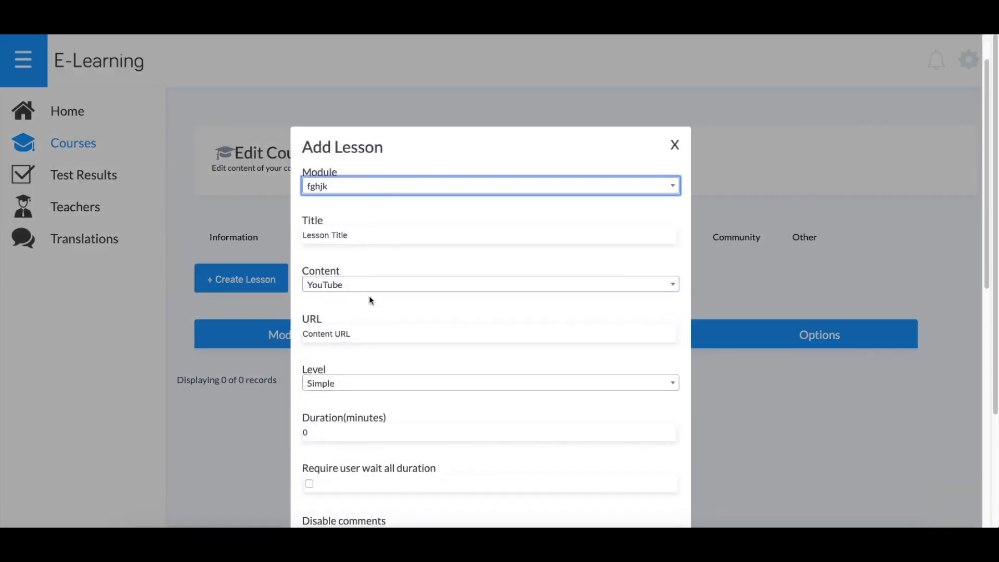
{"action": "scroll", "coordinate": [361, 272], "scroll_direction": "down", "scroll_amount": 2}
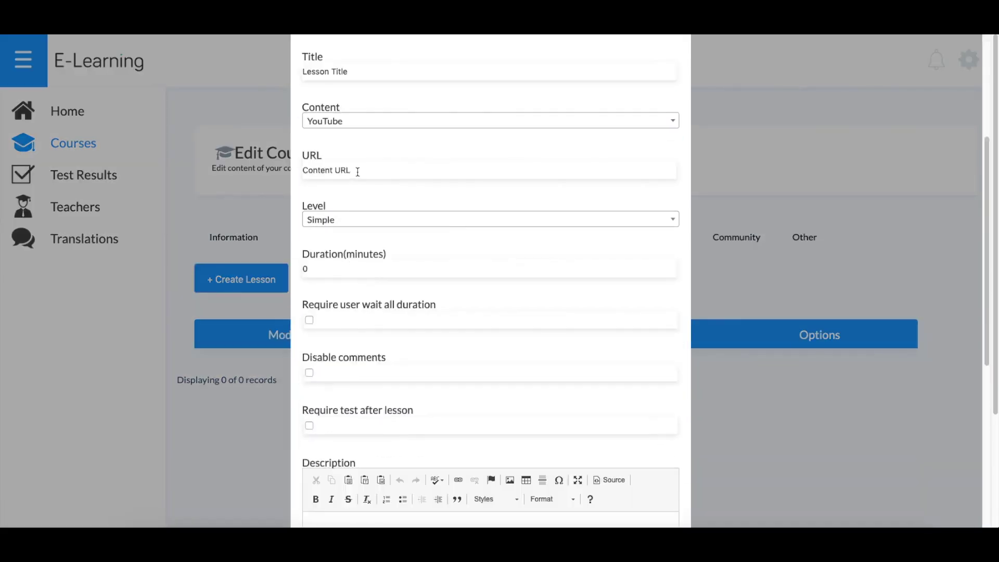
{"action": "scroll", "coordinate": [373, 174], "scroll_direction": "up", "scroll_amount": 2}
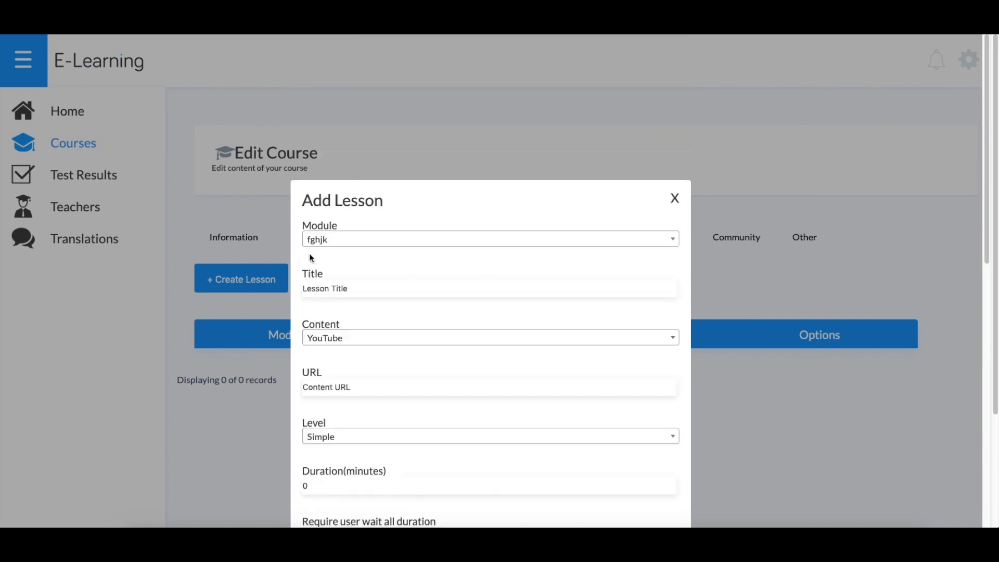
{"action": "scroll", "coordinate": [350, 261], "scroll_direction": "down", "scroll_amount": 8}
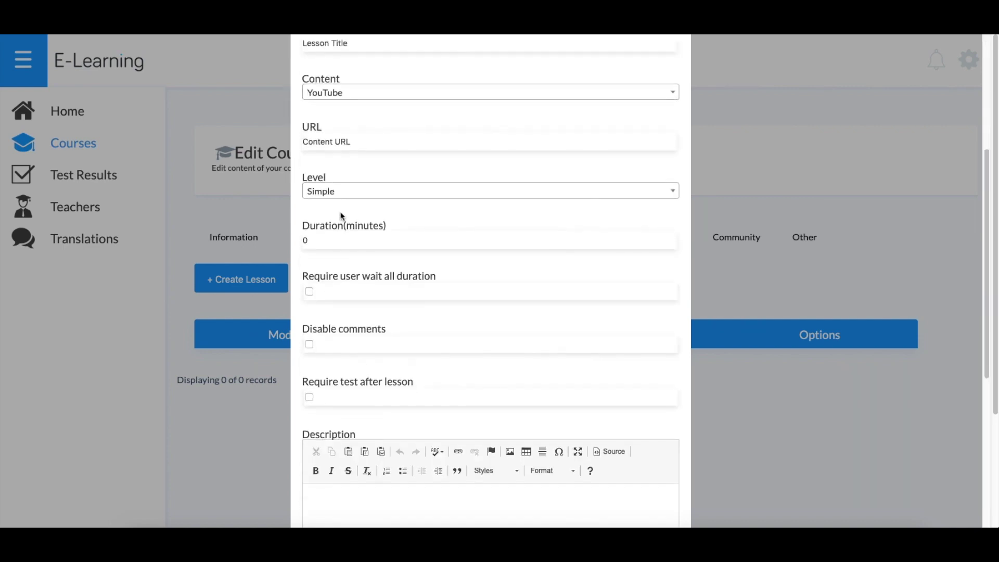
{"action": "left_click", "coordinate": [488, 348]}
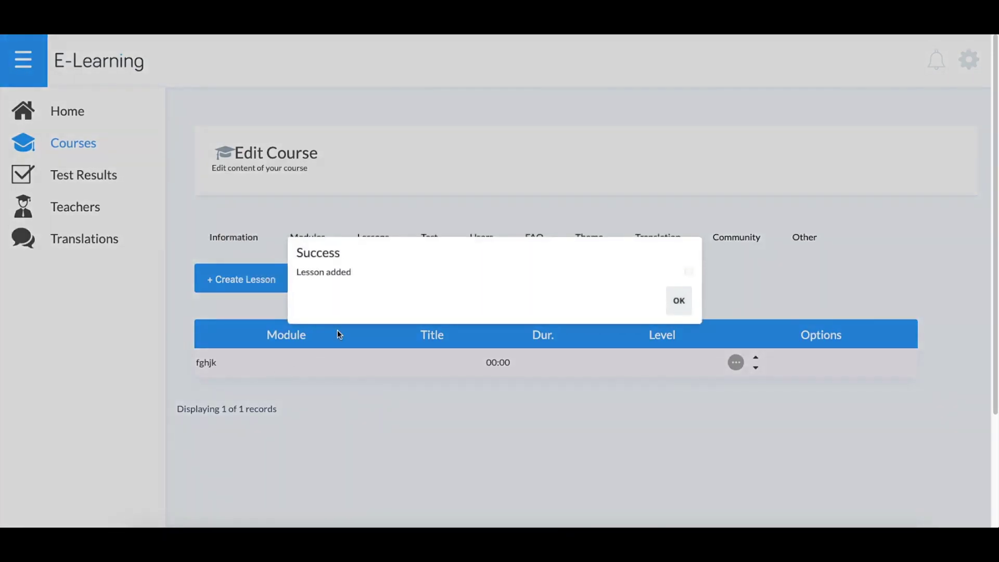
{"action": "left_click", "coordinate": [668, 299]}
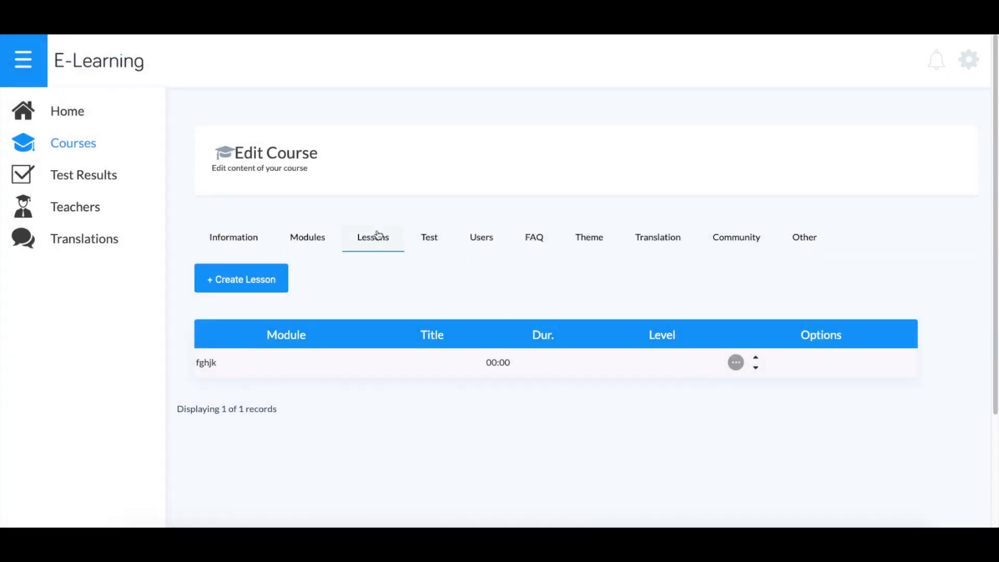
{"action": "left_click", "coordinate": [430, 239]}
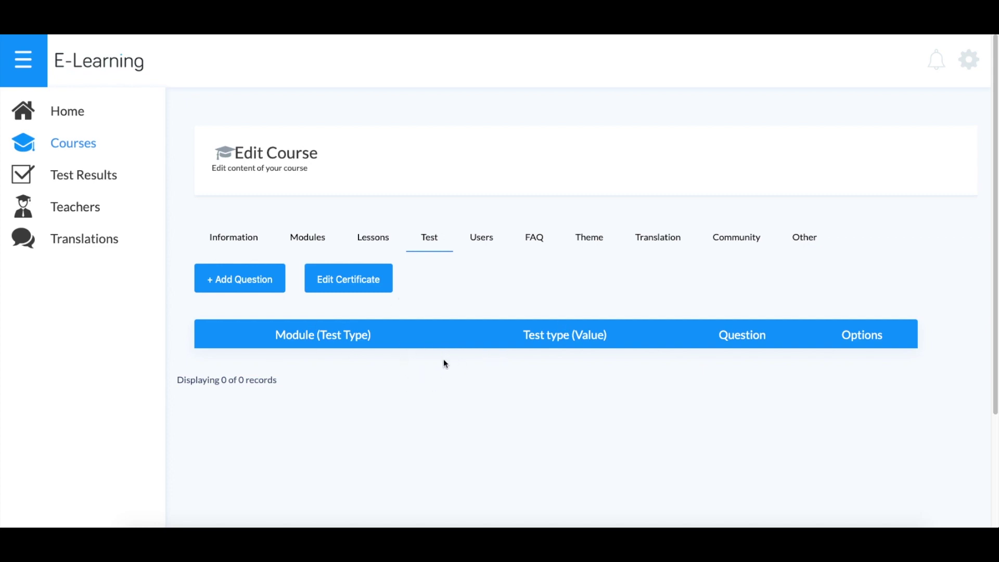
Step: Start a new test question for module fghjk with the Multiple choice type
{"action": "left_click", "coordinate": [231, 276]}
{"action": "left_click", "coordinate": [371, 244]}
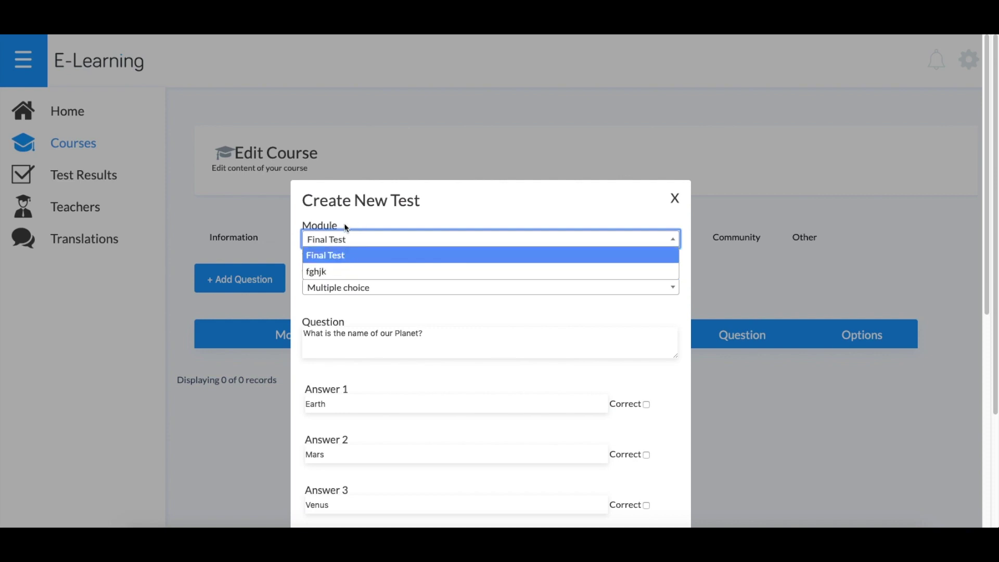
{"action": "left_click", "coordinate": [331, 272]}
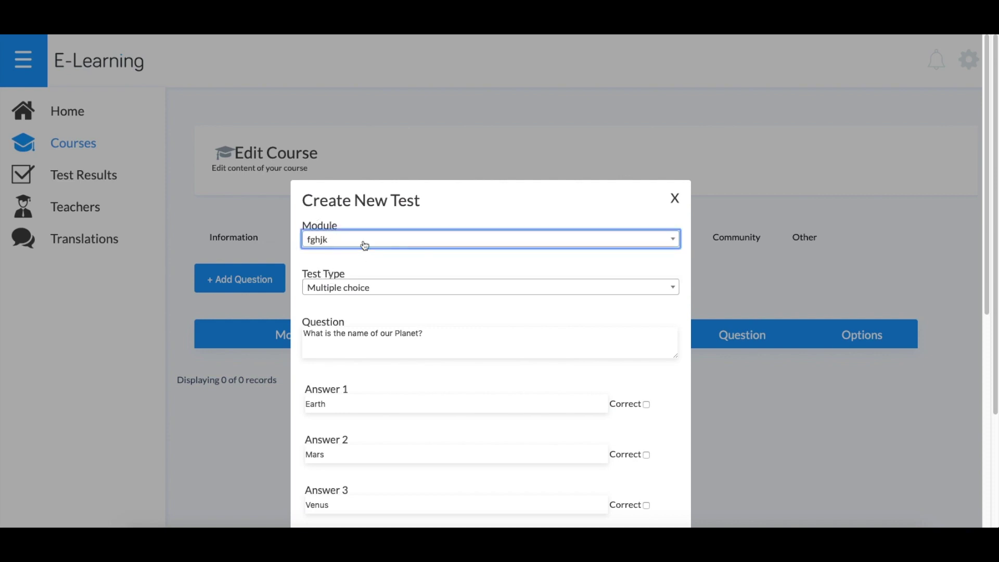
{"action": "left_click", "coordinate": [353, 228]}
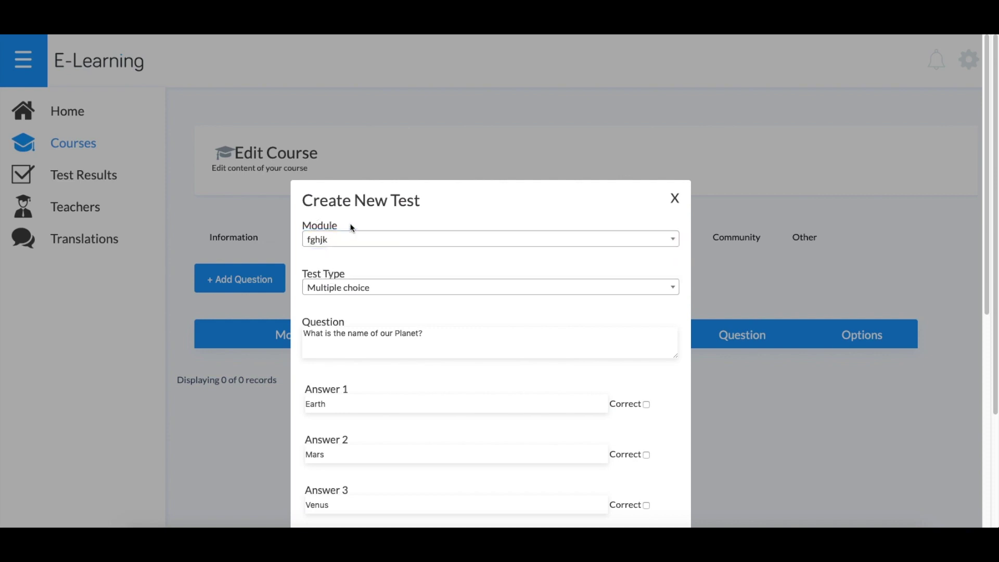
{"action": "left_click", "coordinate": [361, 296]}
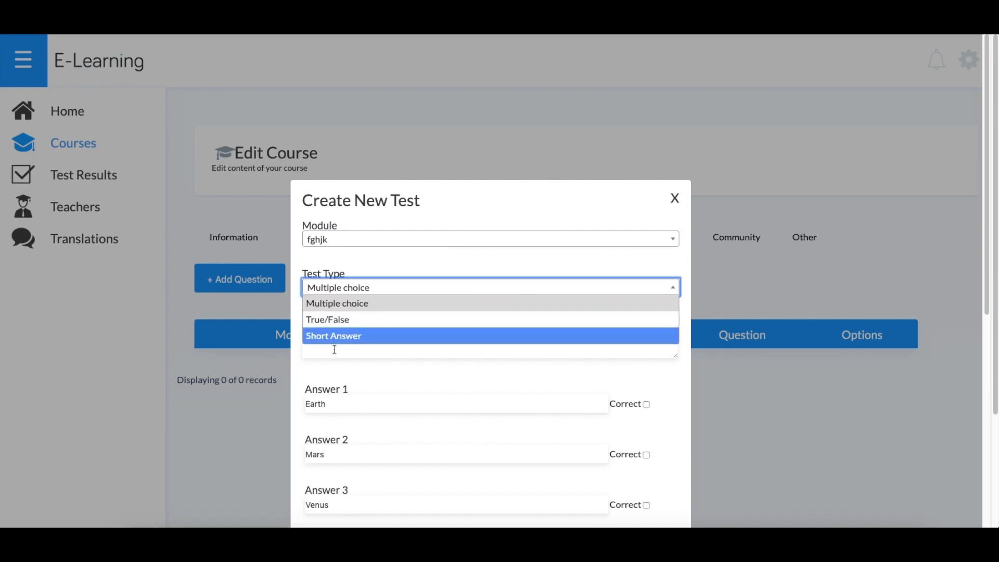
{"action": "left_click", "coordinate": [344, 302]}
Step: Mark Earth as the correct answer, set the question value to 5, and save
{"action": "scroll", "coordinate": [366, 397], "scroll_direction": "down", "scroll_amount": 2}
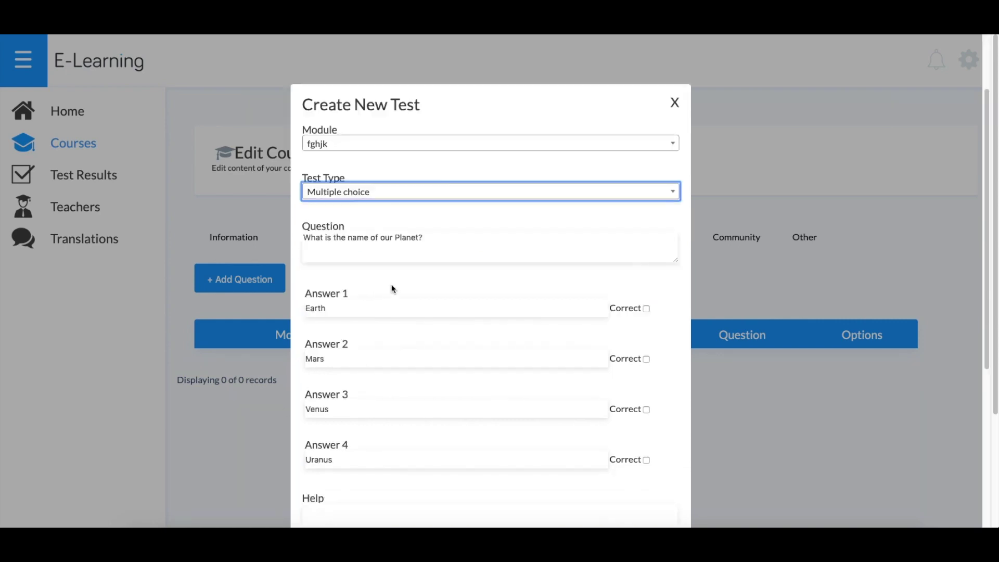
{"action": "scroll", "coordinate": [392, 288], "scroll_direction": "down", "scroll_amount": 2}
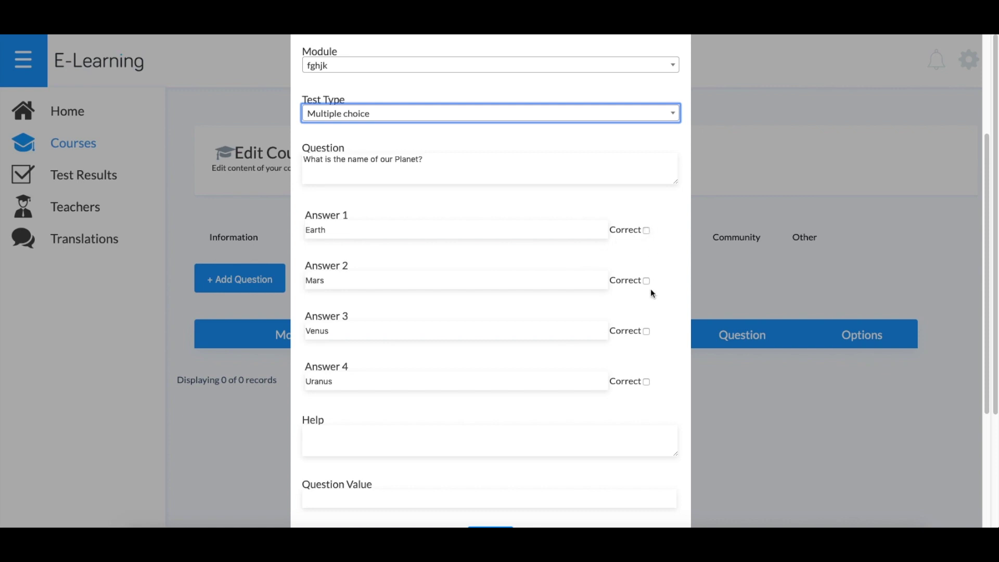
{"action": "left_click", "coordinate": [646, 230]}
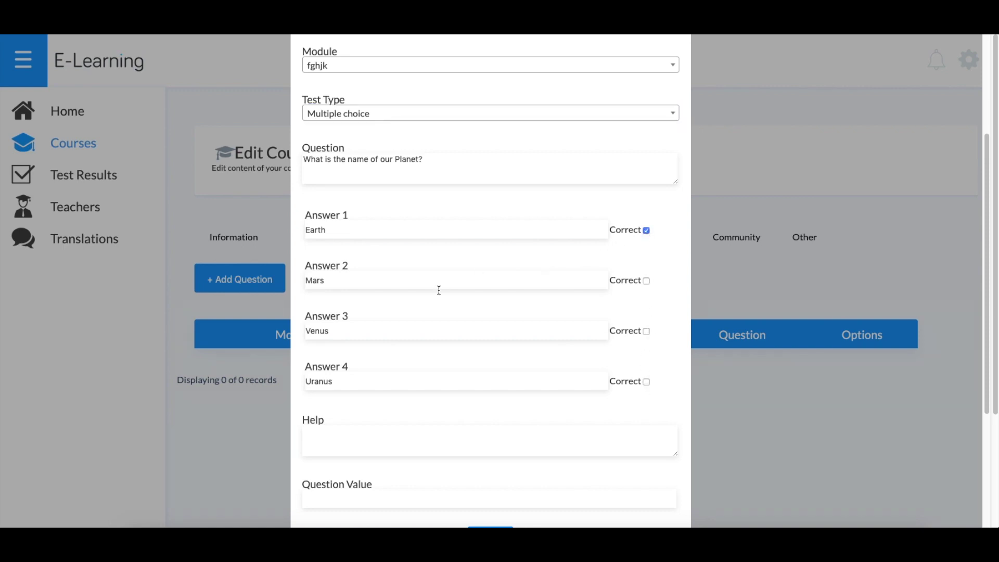
{"action": "scroll", "coordinate": [438, 313], "scroll_direction": "down", "scroll_amount": 2}
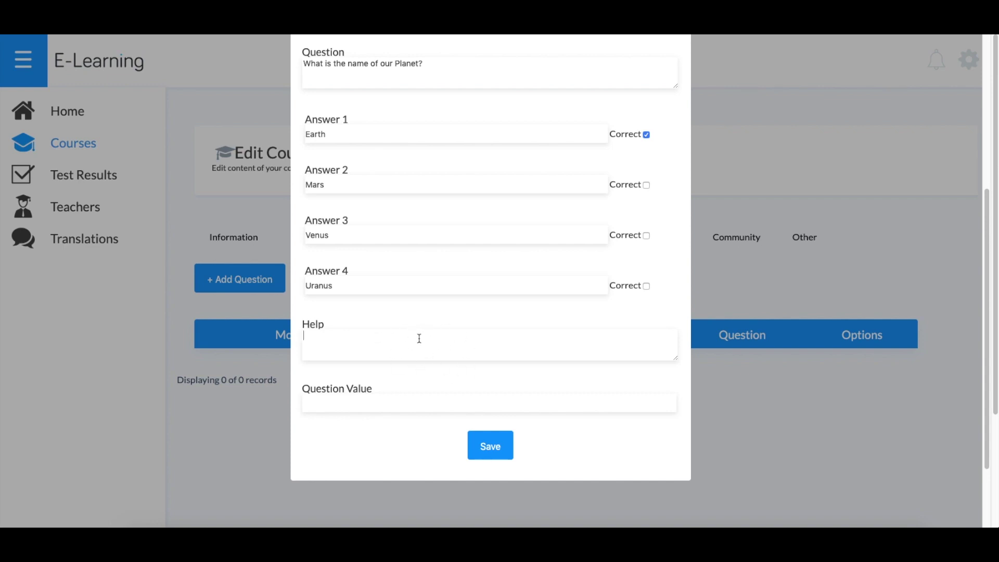
{"action": "left_click", "coordinate": [515, 407]}
{"action": "type", "text": "5"}
{"action": "left_click", "coordinate": [501, 447]}
{"action": "left_click", "coordinate": [672, 305]}
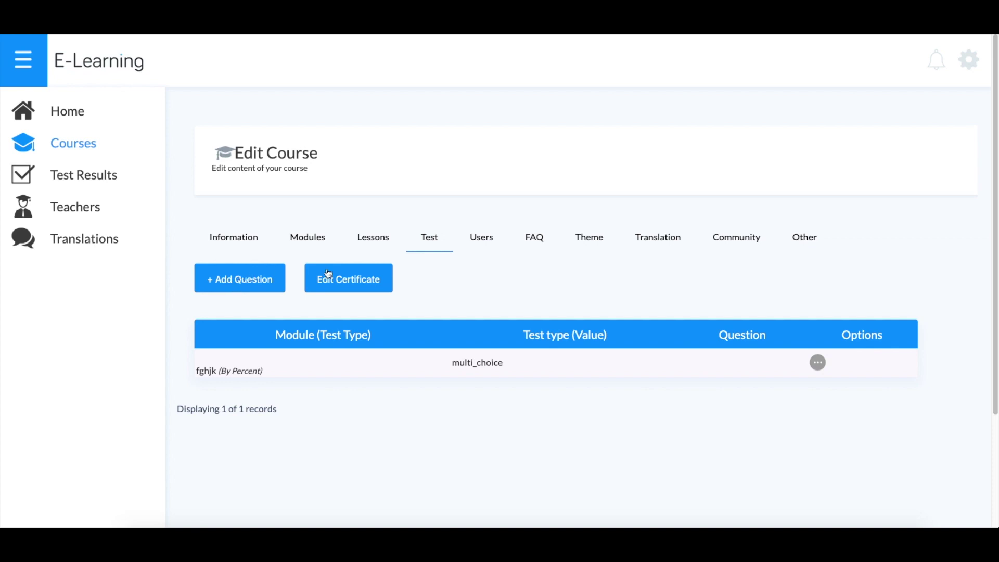
{"action": "left_click", "coordinate": [366, 281]}
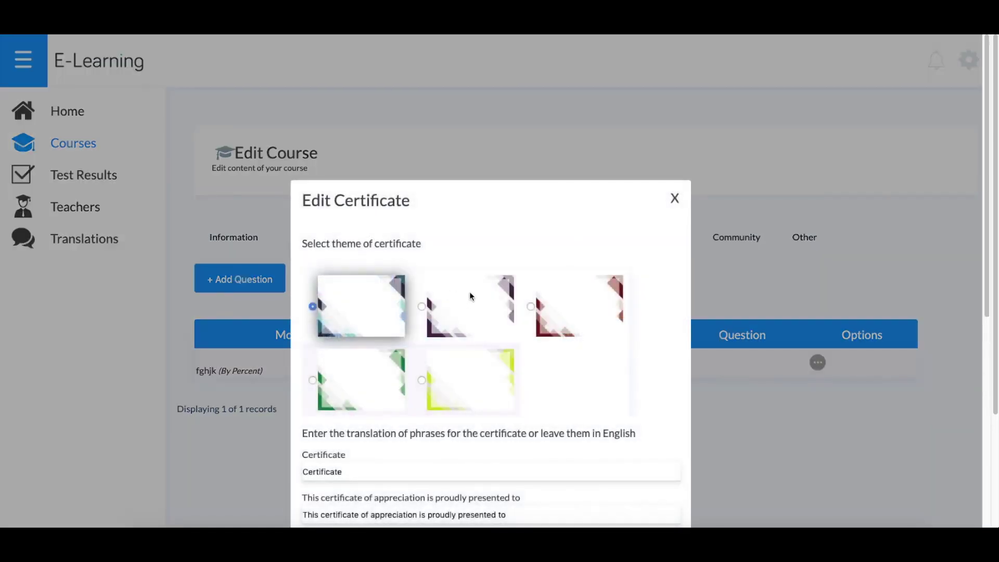
{"action": "scroll", "coordinate": [487, 325], "scroll_direction": "down", "scroll_amount": 4}
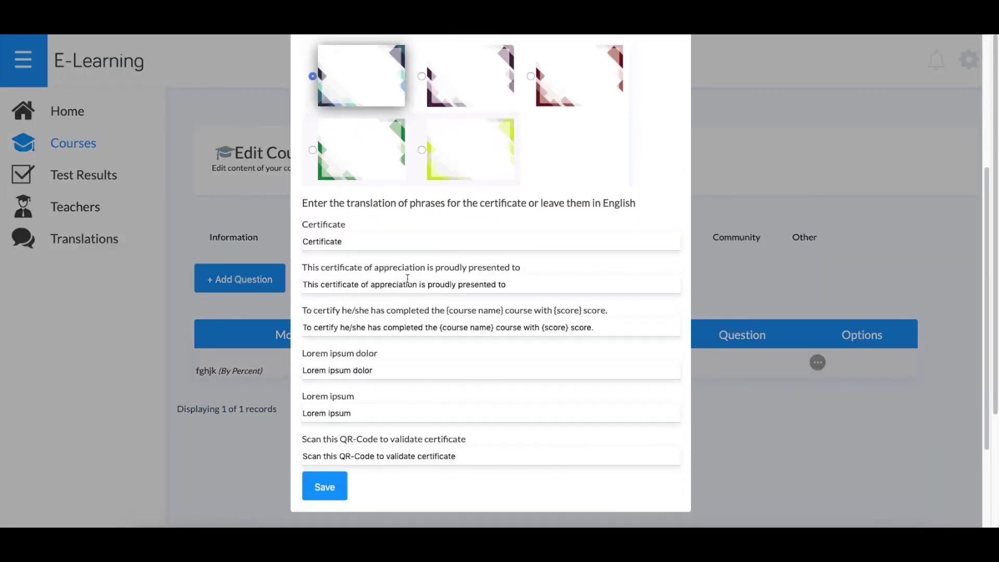
{"action": "scroll", "coordinate": [409, 342], "scroll_direction": "up", "scroll_amount": 5}
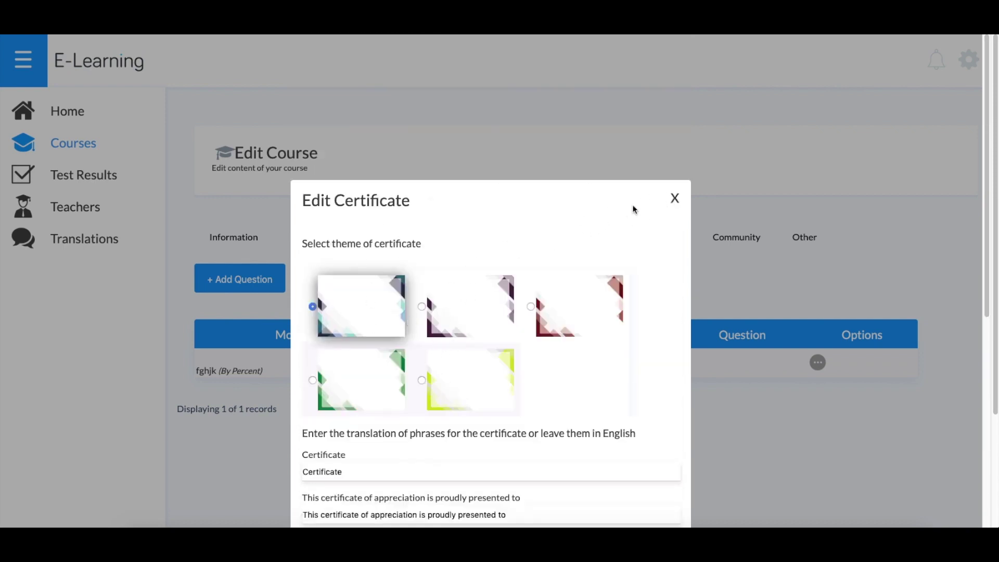
{"action": "left_click", "coordinate": [675, 198]}
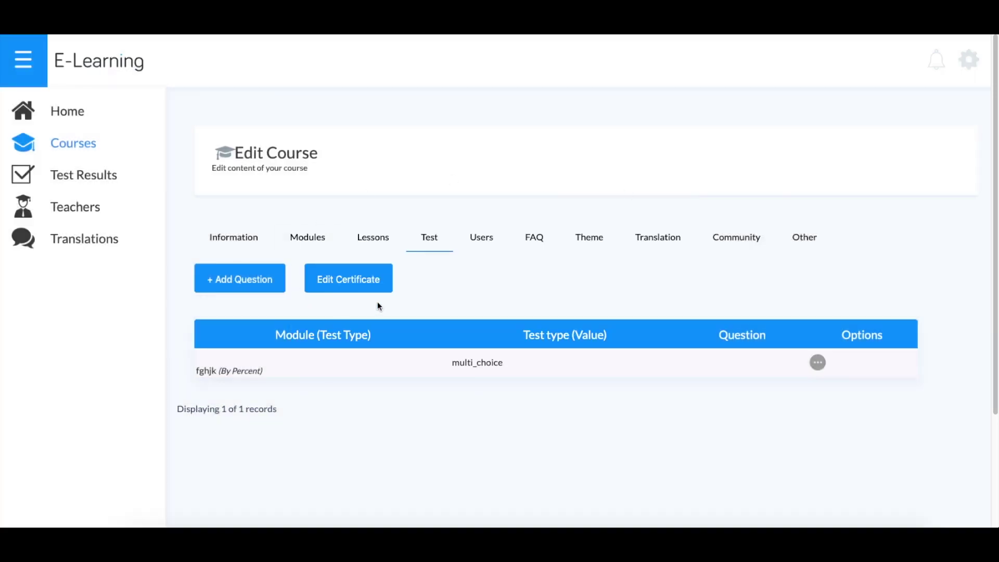
{"action": "left_click", "coordinate": [493, 238]}
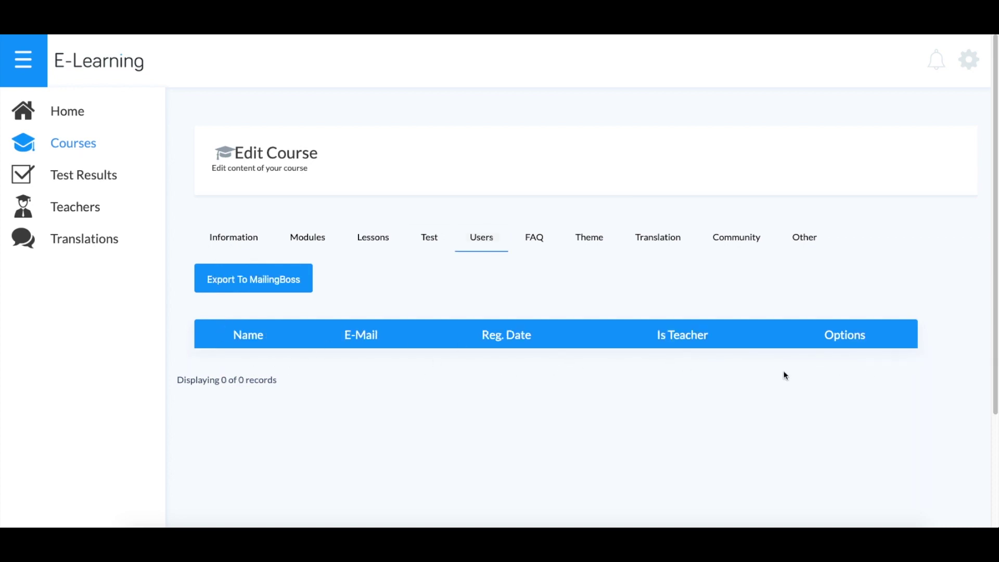
Step: View the course's FAQ section, which is enabled but has no questions
{"action": "left_click", "coordinate": [542, 240]}
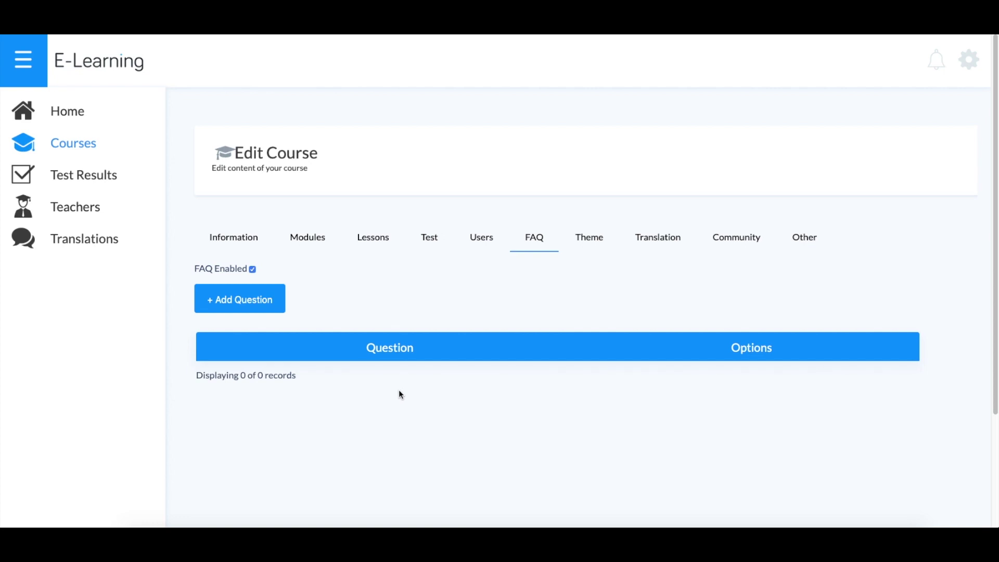
{"action": "left_click", "coordinate": [587, 245]}
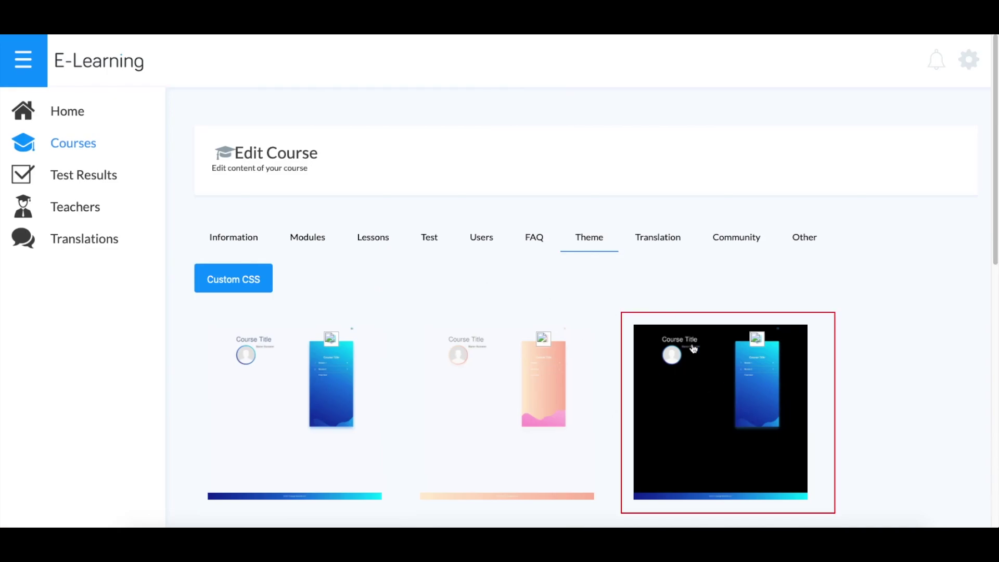
Step: Keep English as the course translation language and look over the community publishing form
{"action": "left_click", "coordinate": [659, 239]}
{"action": "left_click", "coordinate": [415, 327]}
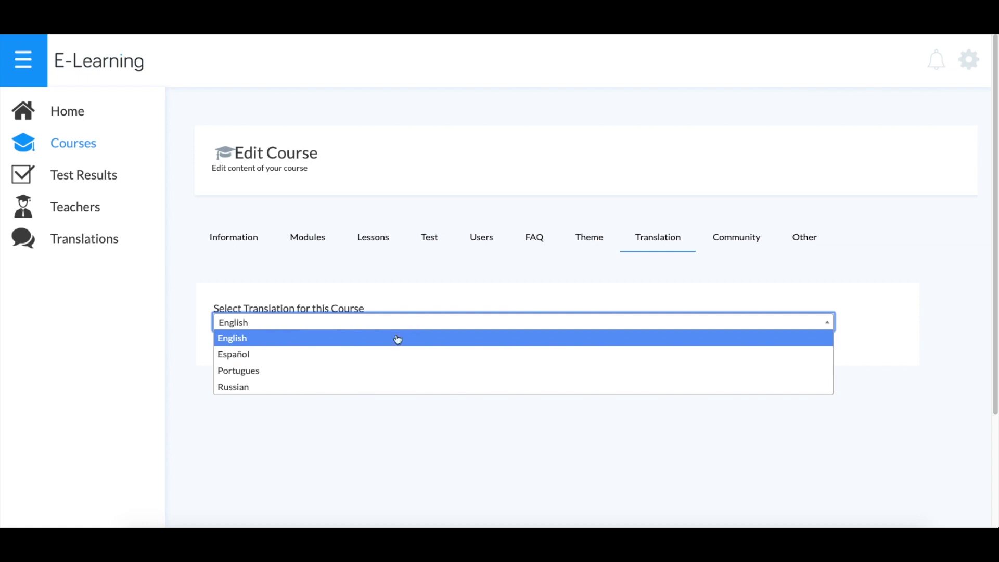
{"action": "left_click", "coordinate": [368, 330]}
{"action": "left_click", "coordinate": [715, 245]}
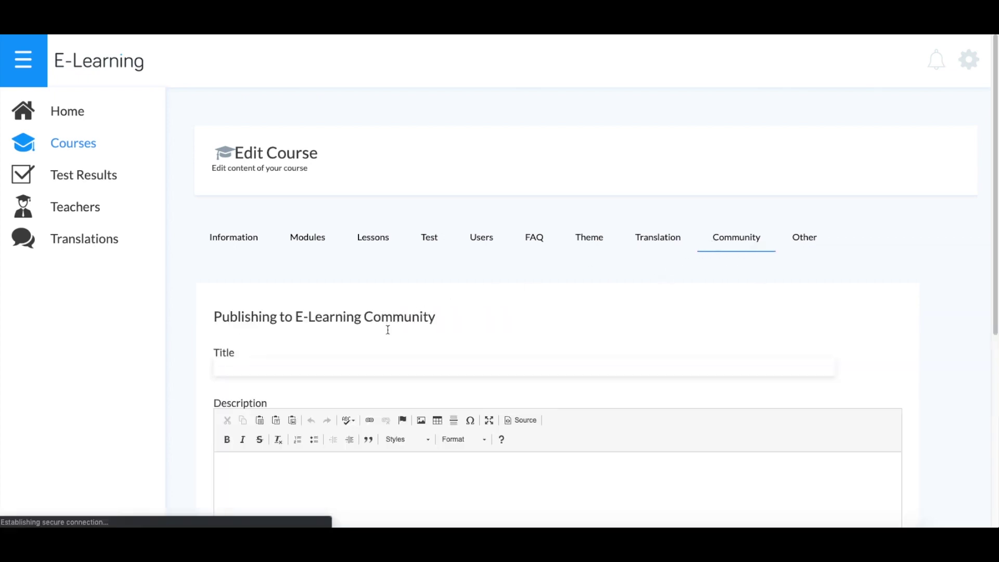
{"action": "scroll", "coordinate": [367, 318], "scroll_direction": "down", "scroll_amount": 4}
{"action": "scroll", "coordinate": [367, 318], "scroll_direction": "up", "scroll_amount": 4}
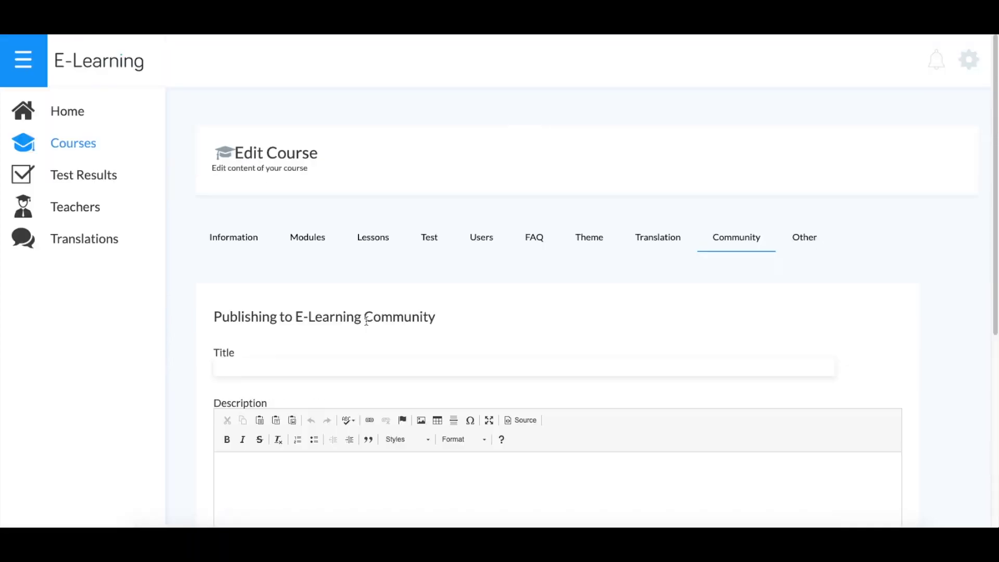
Step: Review the Extension Codes fields for the registration page and all pages
{"action": "left_click", "coordinate": [817, 241]}
{"action": "scroll", "coordinate": [289, 364], "scroll_direction": "down", "scroll_amount": 2}
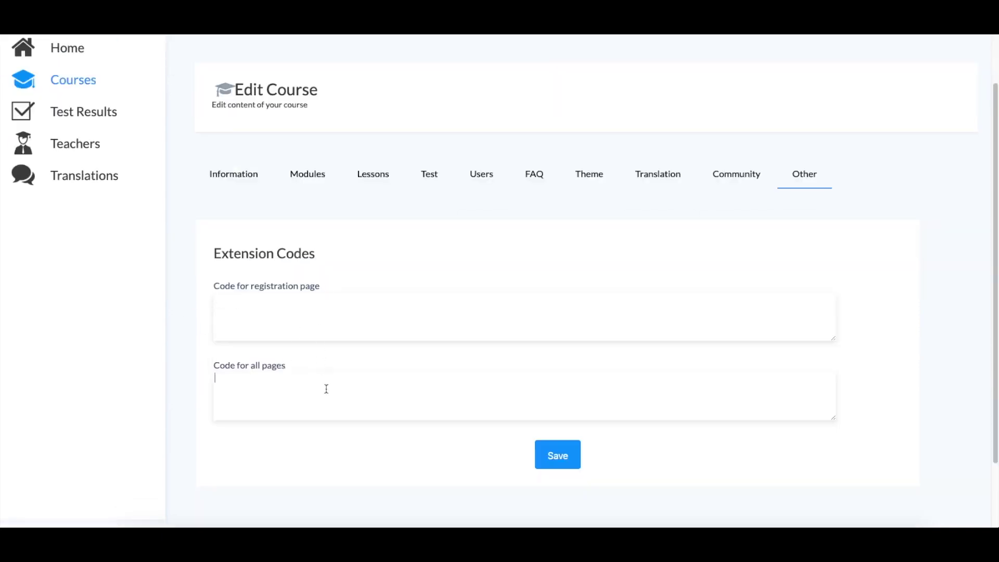
{"action": "scroll", "coordinate": [327, 389], "scroll_direction": "up", "scroll_amount": 2}
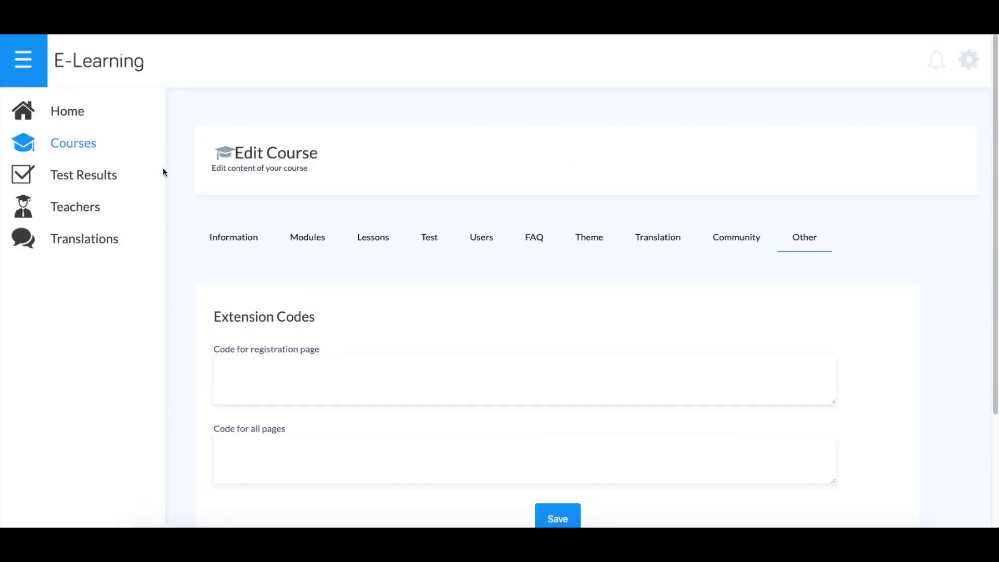
{"action": "left_click", "coordinate": [73, 144]}
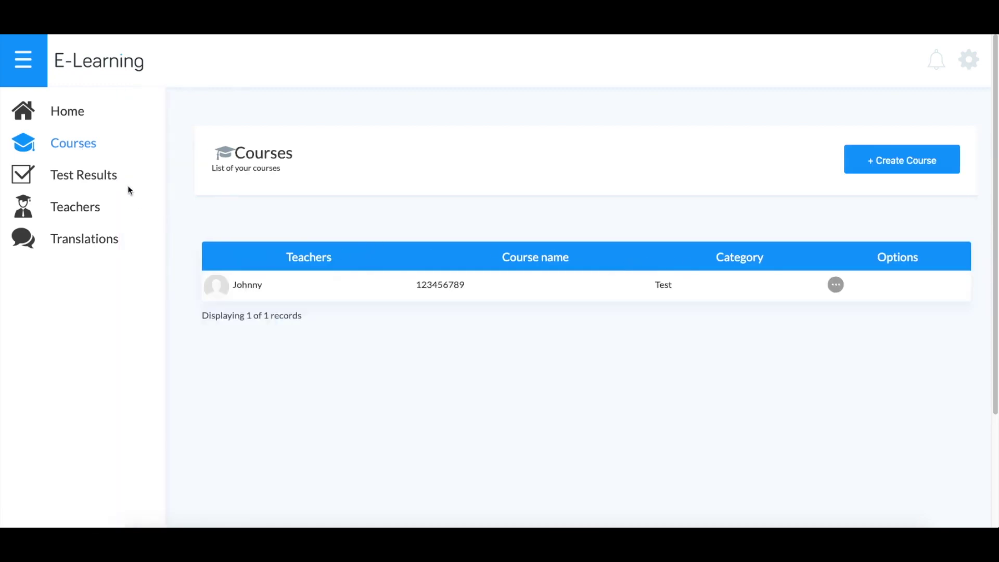
Step: Browse the Test Results, Teachers and Translations pages, opening and closing a new translation form
{"action": "left_click", "coordinate": [115, 175]}
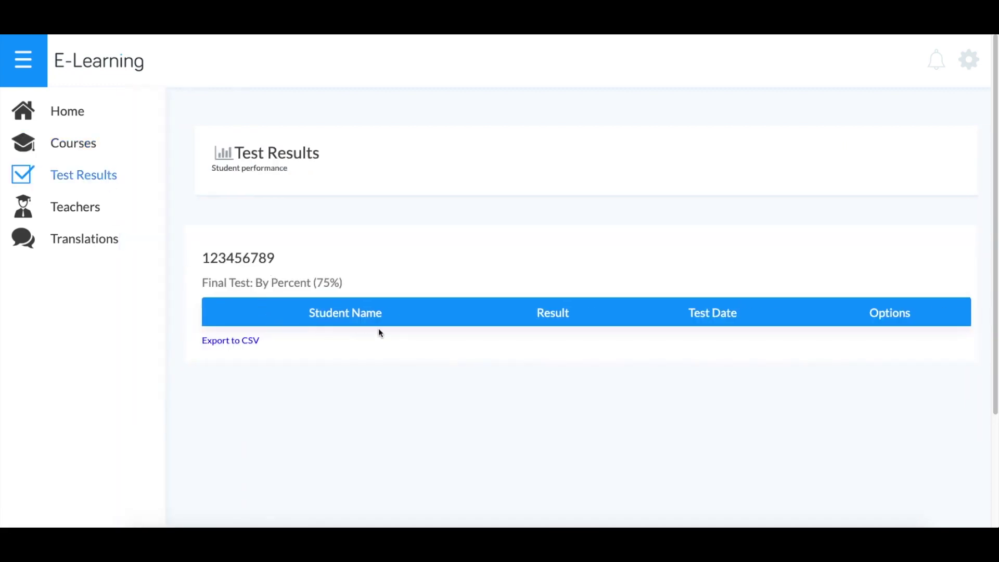
{"action": "left_click", "coordinate": [77, 211]}
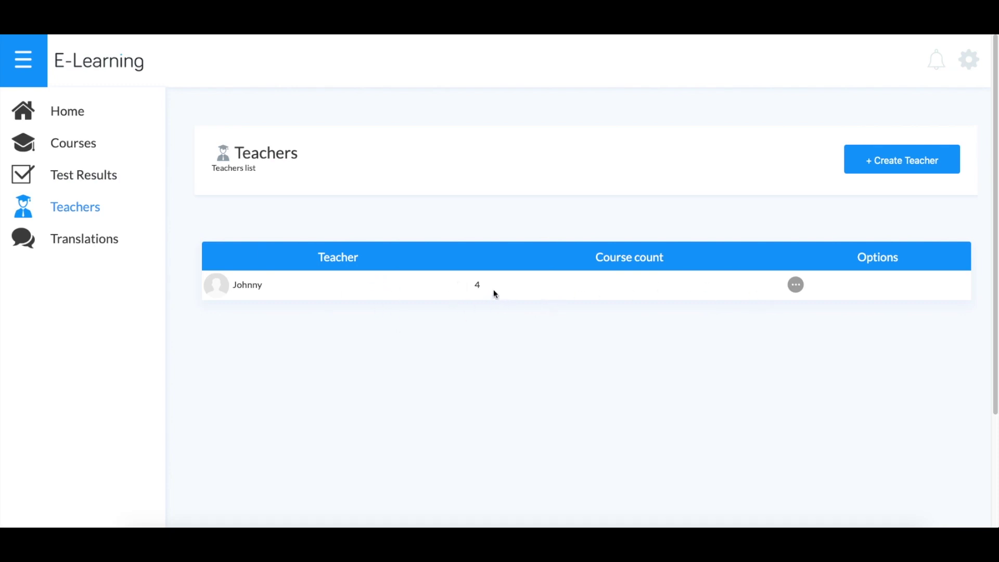
{"action": "left_click", "coordinate": [99, 239]}
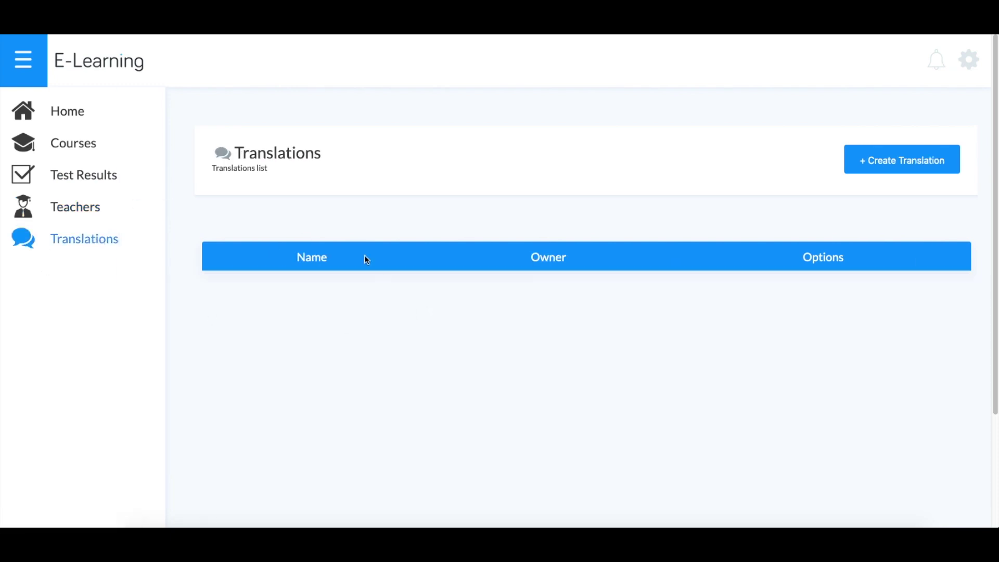
{"action": "left_click", "coordinate": [901, 159]}
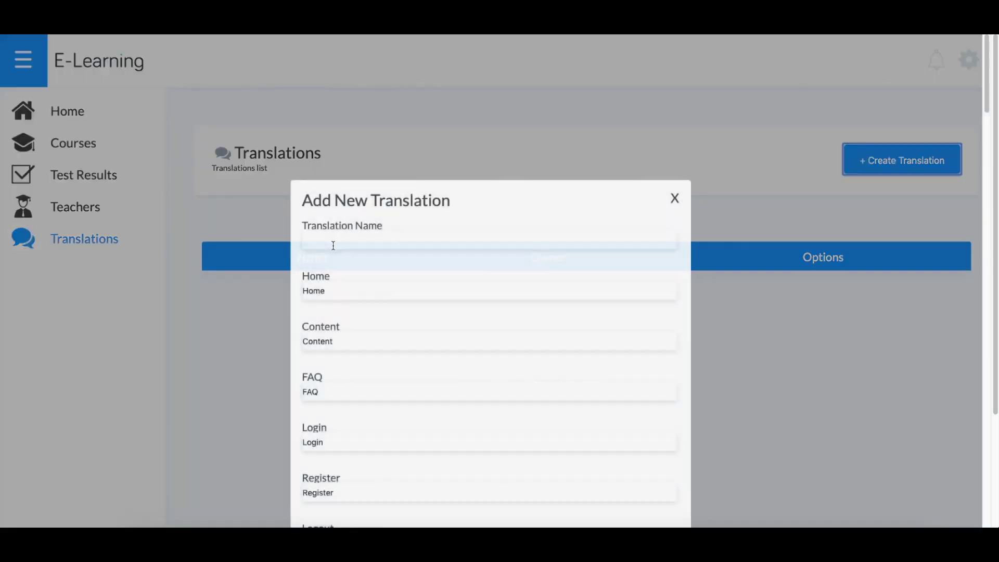
{"action": "scroll", "coordinate": [363, 333], "scroll_direction": "down", "scroll_amount": 18}
{"action": "scroll", "coordinate": [554, 250], "scroll_direction": "up", "scroll_amount": 18}
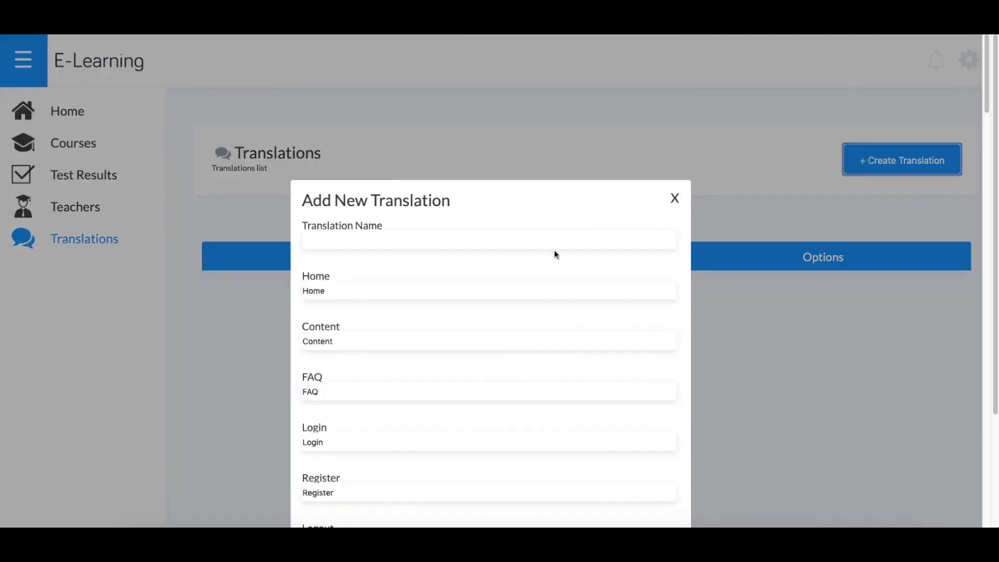
{"action": "left_click", "coordinate": [674, 199]}
Step: Bring up course 123456789's Share&Embed options and select its whole iframe embed code
{"action": "left_click", "coordinate": [79, 144]}
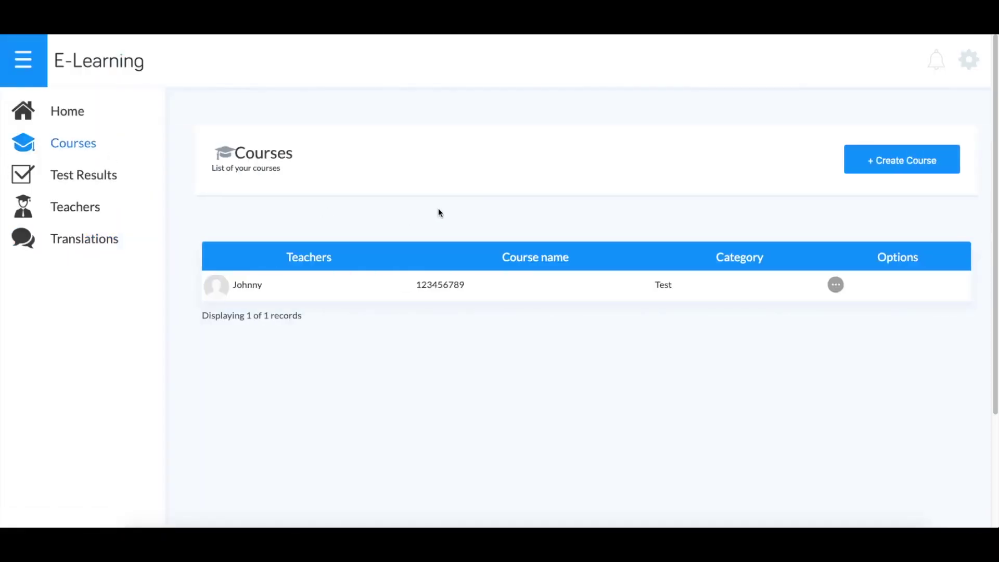
{"action": "left_click", "coordinate": [836, 286]}
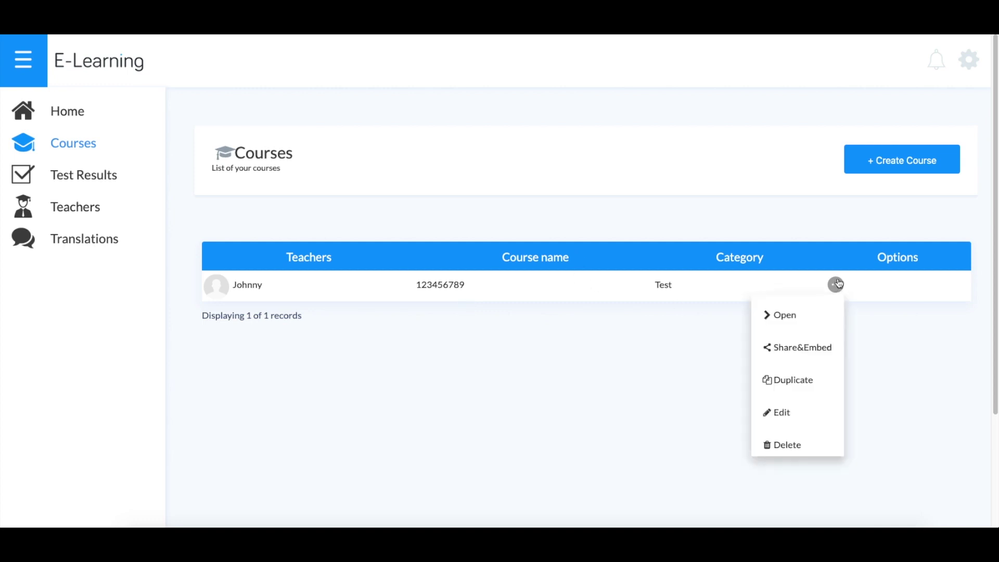
{"action": "left_click", "coordinate": [809, 344]}
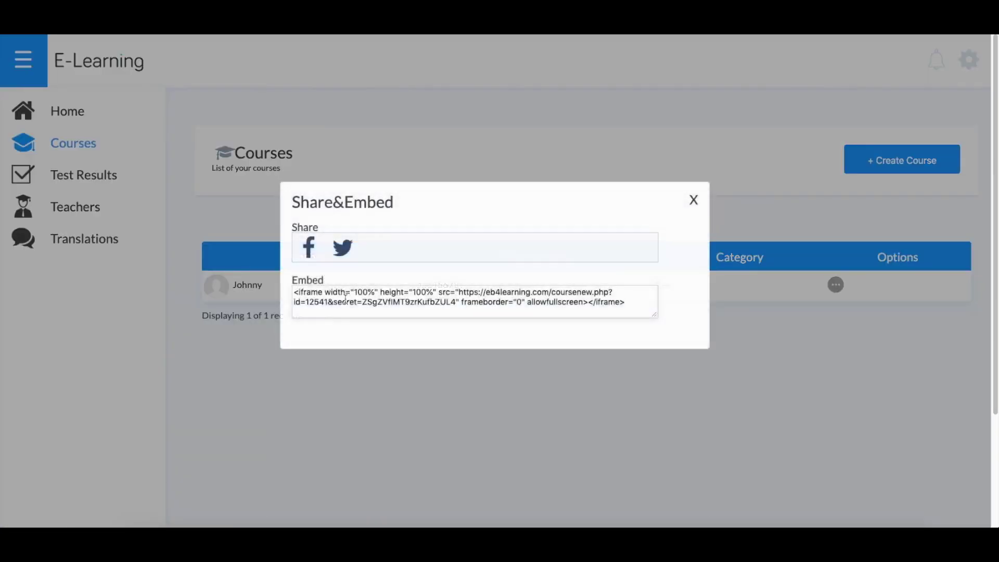
{"action": "left_click_drag", "start_coordinate": [293, 295], "coordinate": [619, 308]}
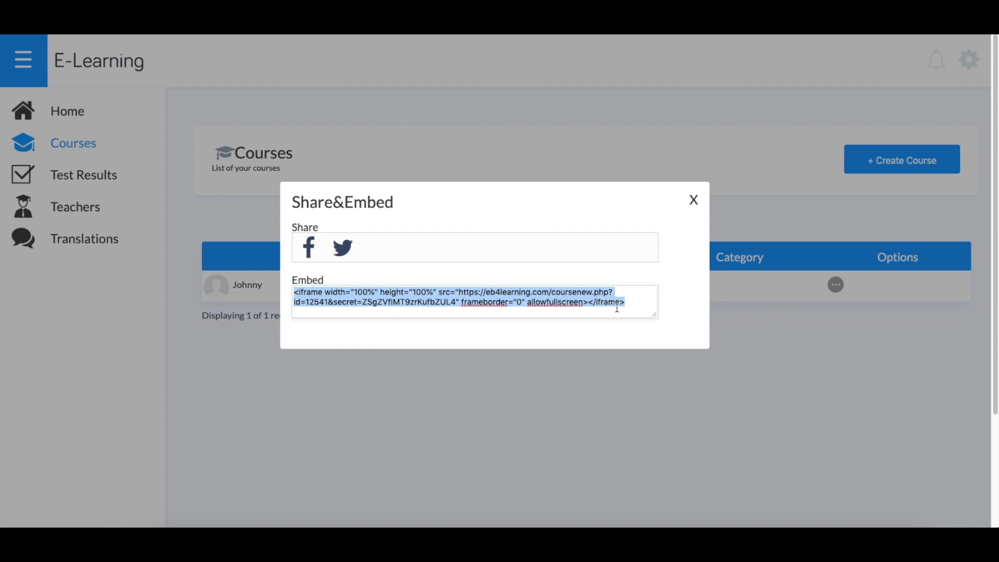
{"action": "left_click", "coordinate": [310, 255]}
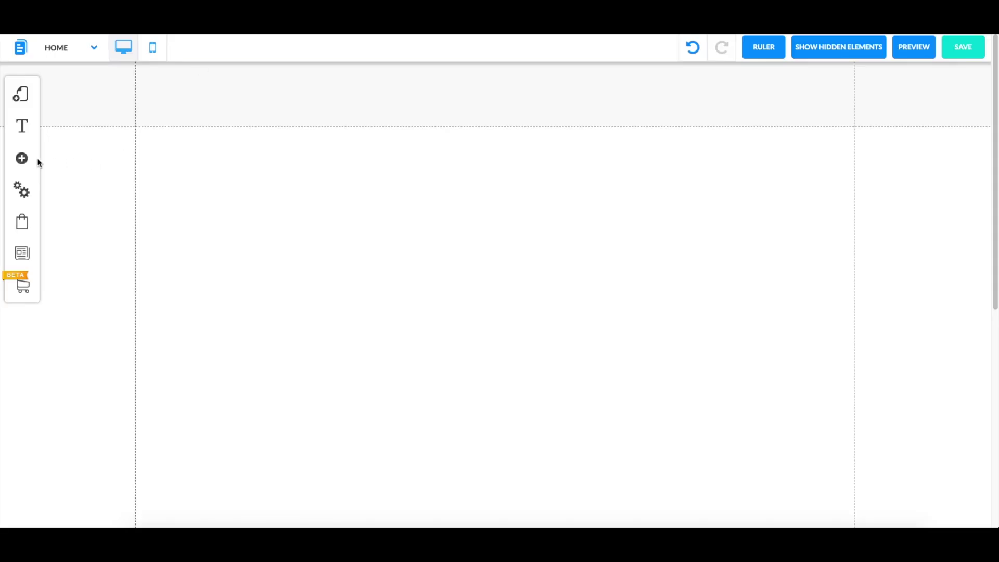
Step: Add an HTML element from Apps to the Home page and enlarge it into a large box
{"action": "left_click", "coordinate": [38, 161]}
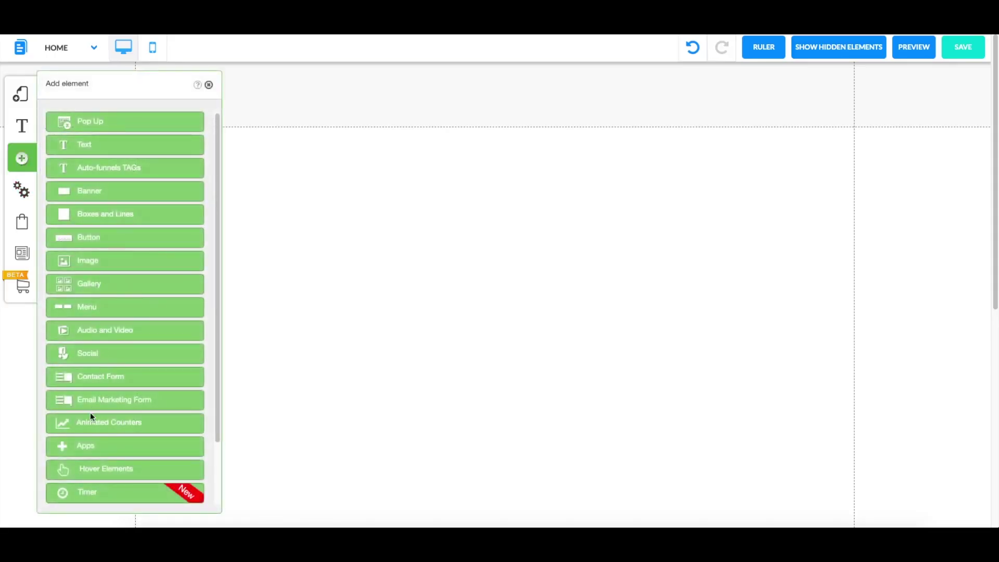
{"action": "left_click", "coordinate": [92, 447]}
{"action": "left_click", "coordinate": [124, 263]}
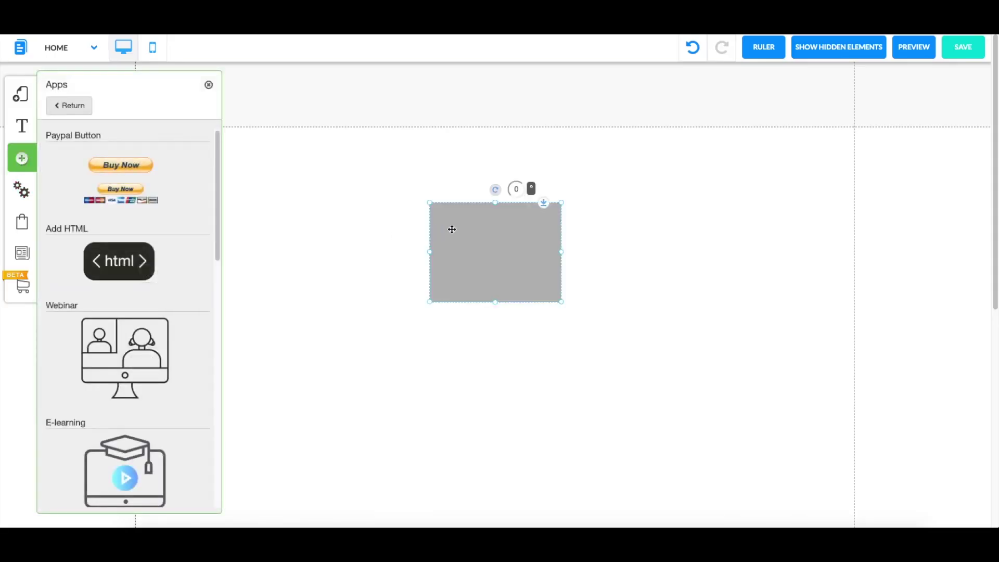
{"action": "left_click_drag", "start_coordinate": [452, 227], "coordinate": [370, 172]}
{"action": "left_click", "coordinate": [209, 85]}
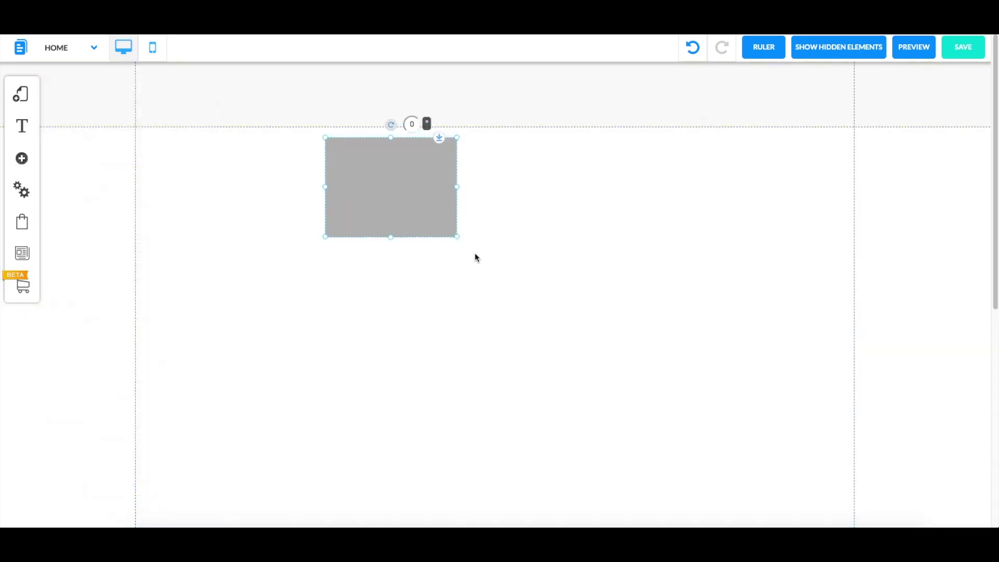
{"action": "left_click_drag", "start_coordinate": [467, 247], "coordinate": [680, 462]}
{"action": "scroll", "coordinate": [562, 328], "scroll_direction": "down", "scroll_amount": 5}
{"action": "scroll", "coordinate": [528, 235], "scroll_direction": "up", "scroll_amount": 2}
{"action": "left_click_drag", "start_coordinate": [506, 219], "coordinate": [459, 205]}
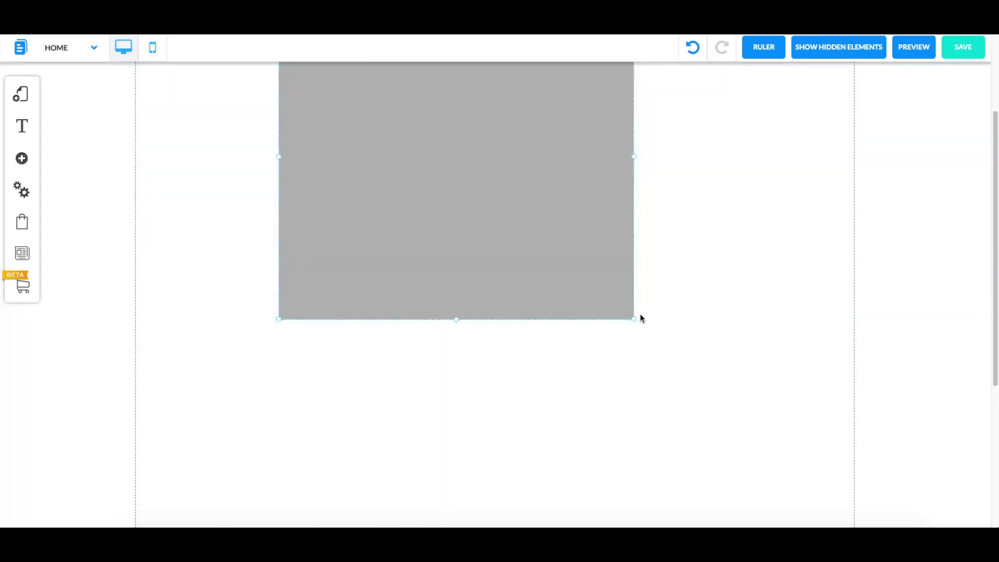
{"action": "left_click_drag", "start_coordinate": [636, 322], "coordinate": [760, 482]}
{"action": "scroll", "coordinate": [622, 364], "scroll_direction": "down", "scroll_amount": 4}
{"action": "left_click_drag", "start_coordinate": [561, 166], "coordinate": [505, 179]}
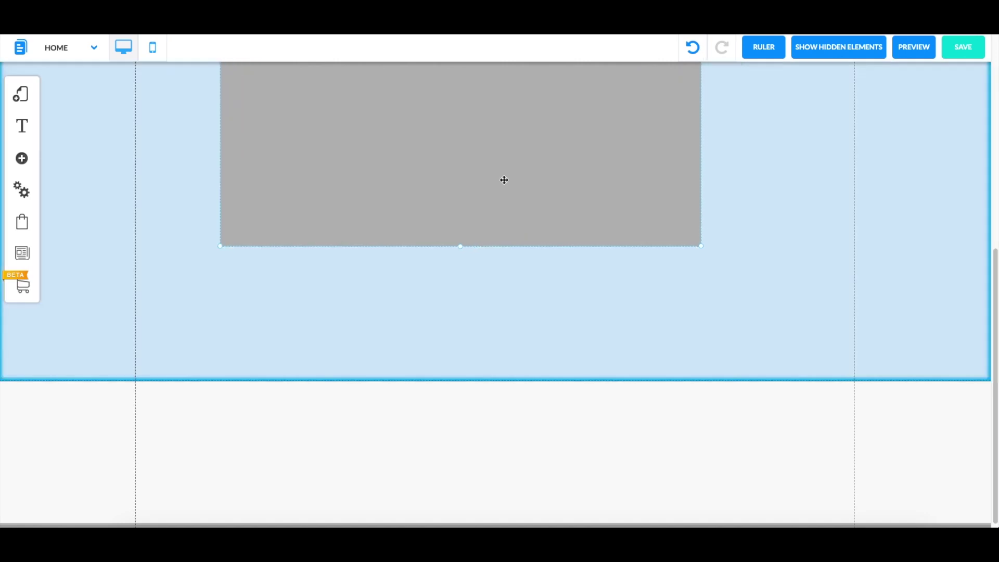
{"action": "left_click_drag", "start_coordinate": [703, 251], "coordinate": [787, 361]}
{"action": "scroll", "coordinate": [549, 210], "scroll_direction": "up", "scroll_amount": 5}
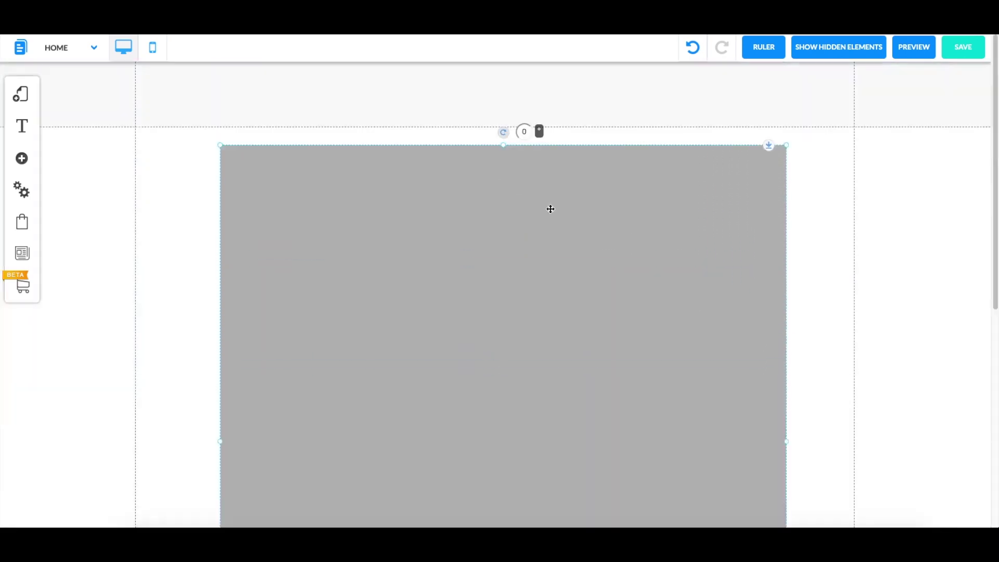
Step: Replace the HTML box's template code with the course iframe embed code and confirm
{"action": "left_click", "coordinate": [549, 210]}
{"action": "left_click", "coordinate": [487, 196]}
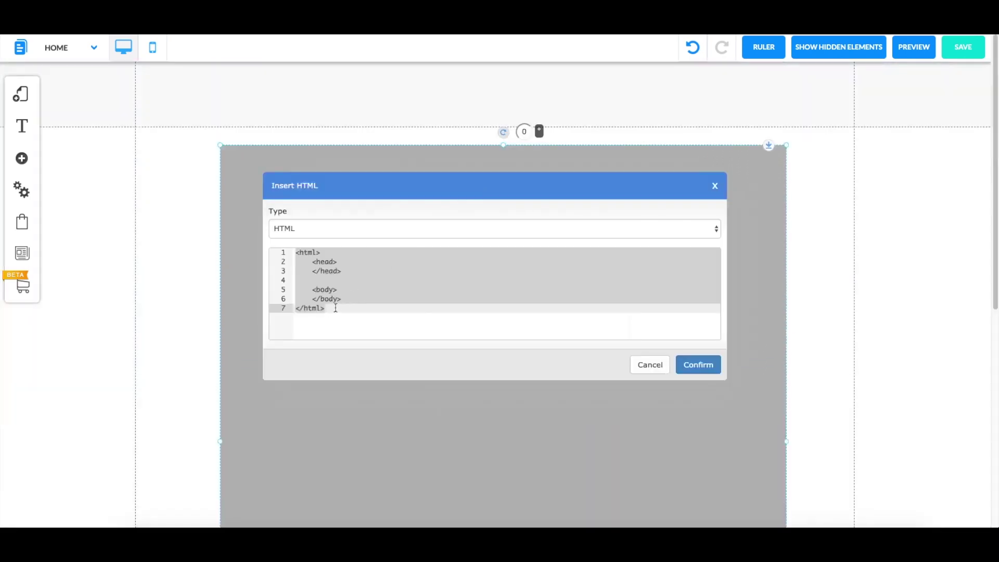
{"action": "left_click_drag", "start_coordinate": [336, 308], "coordinate": [288, 250]}
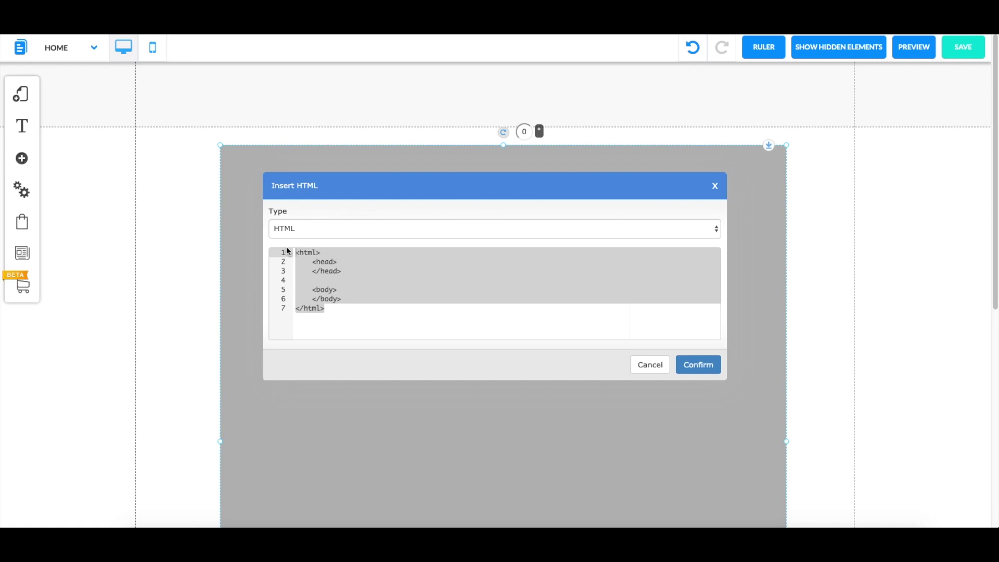
{"action": "key", "text": "ctrl+v"}
{"action": "left_click", "coordinate": [695, 372]}
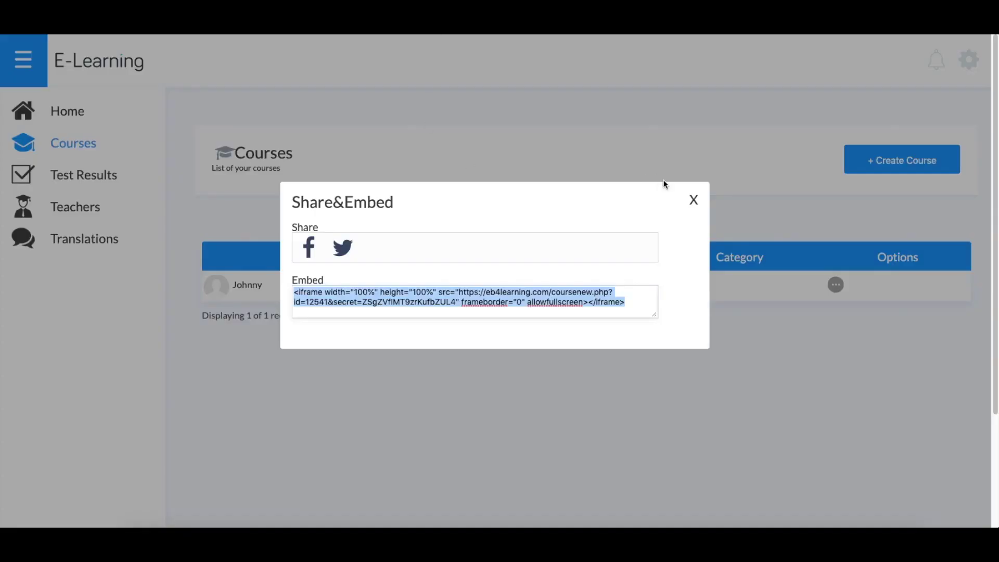
Step: Close the Share&Embed dialog and return to the Home dashboard showing 1 course, 0 students, 1 teacher, 1 lesson
{"action": "left_click", "coordinate": [696, 202]}
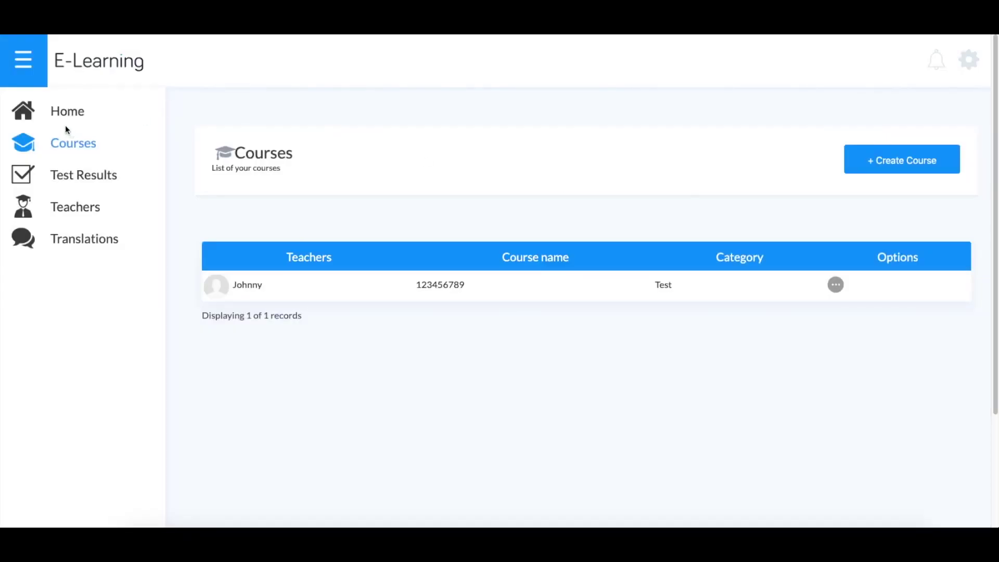
{"action": "left_click", "coordinate": [66, 111]}
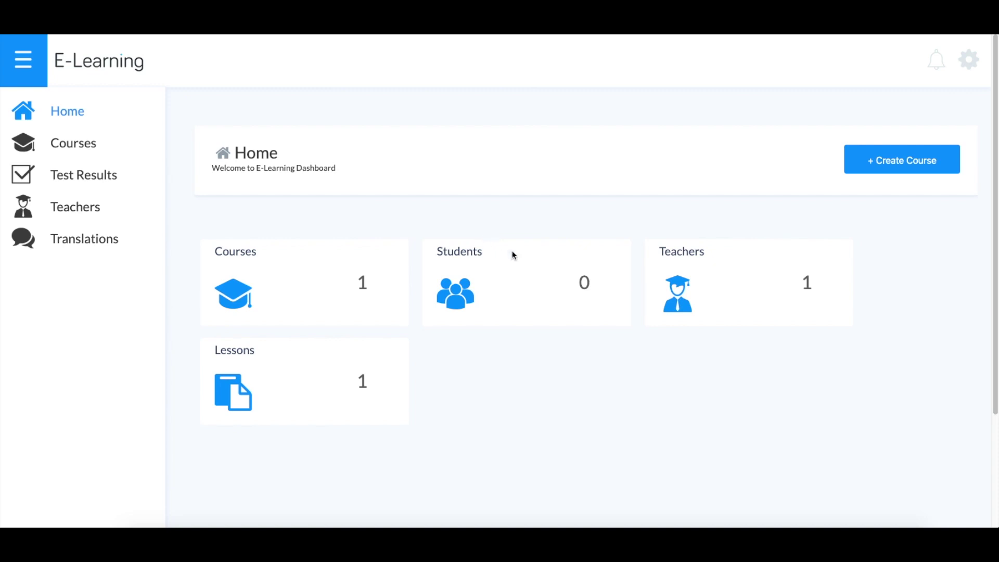